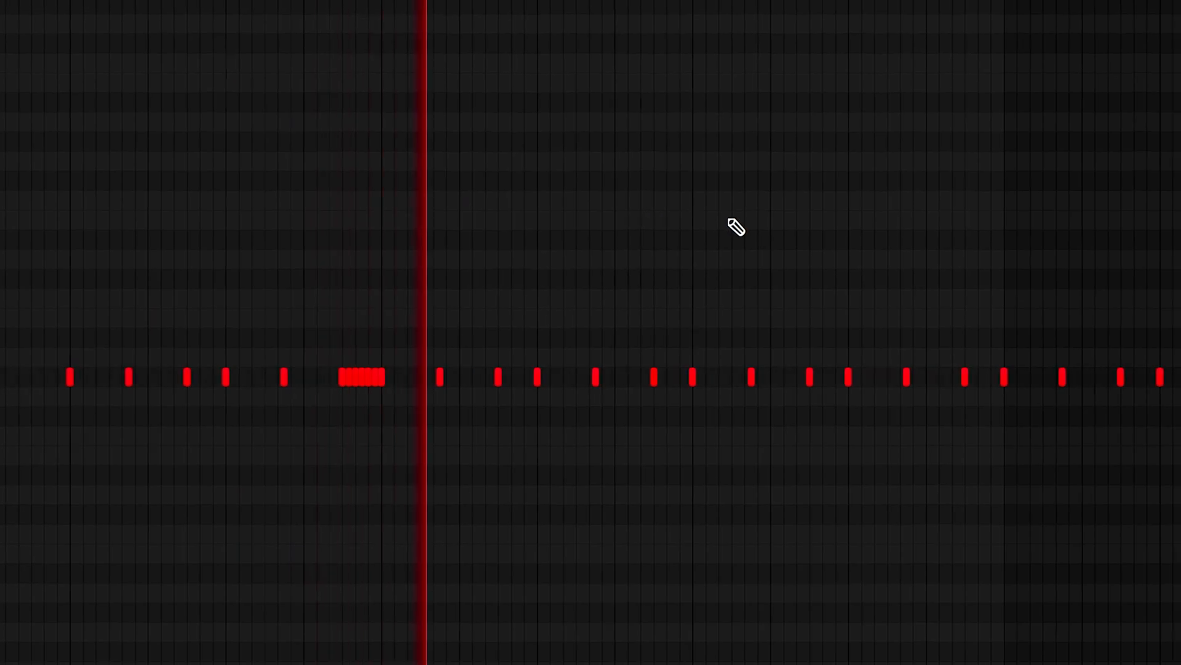
Step: Paint a fast counter-snare roll on C5 from the start of bar 5 and shape its velocities into a descending ramp
scroll(925, 325, "up", 2)
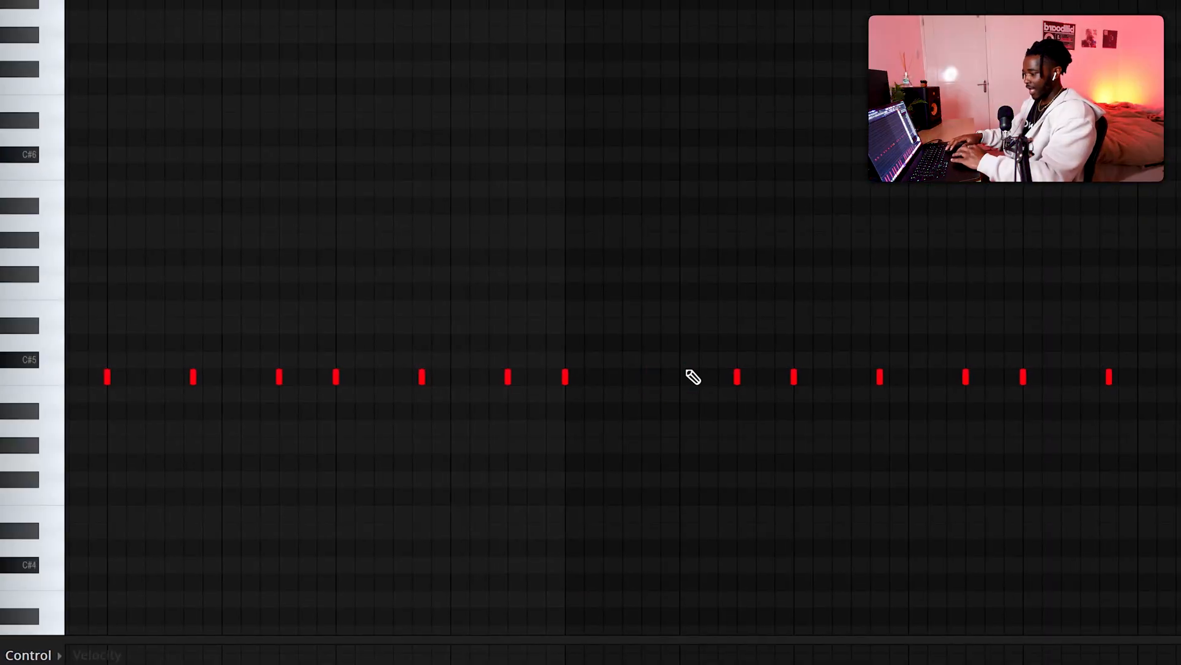
left_click_drag(631, 382, 648, 383)
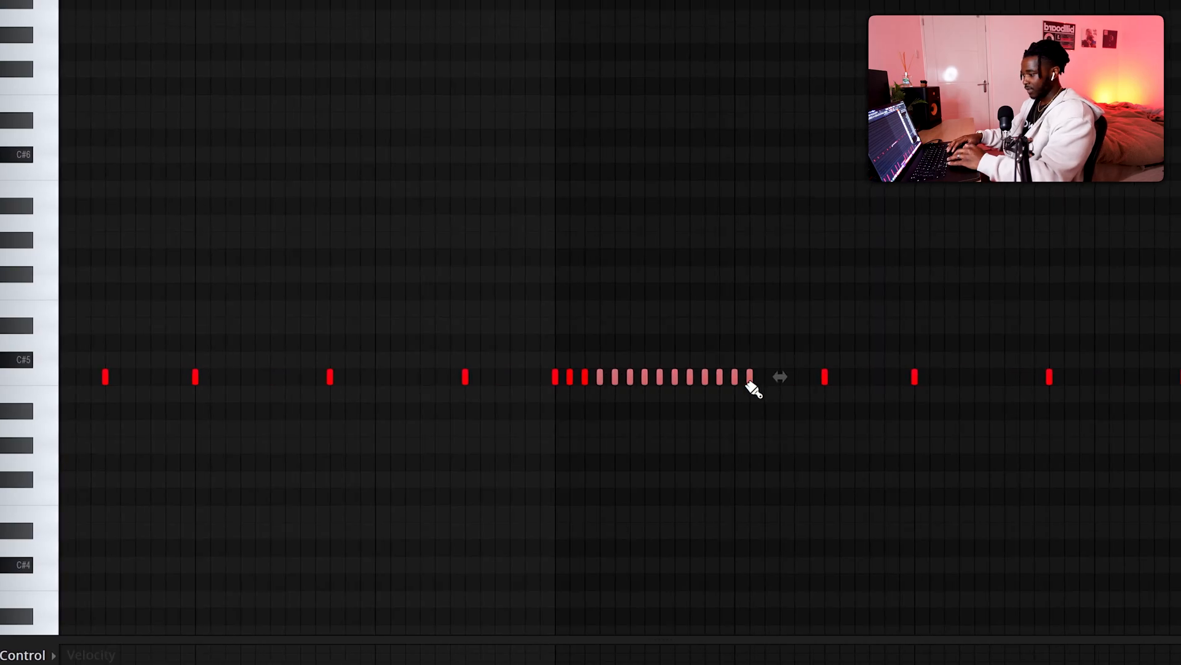
mouse_move(414, 554)
left_mouse_down()
mouse_move(454, 591)
mouse_move(813, 653)
left_mouse_up()
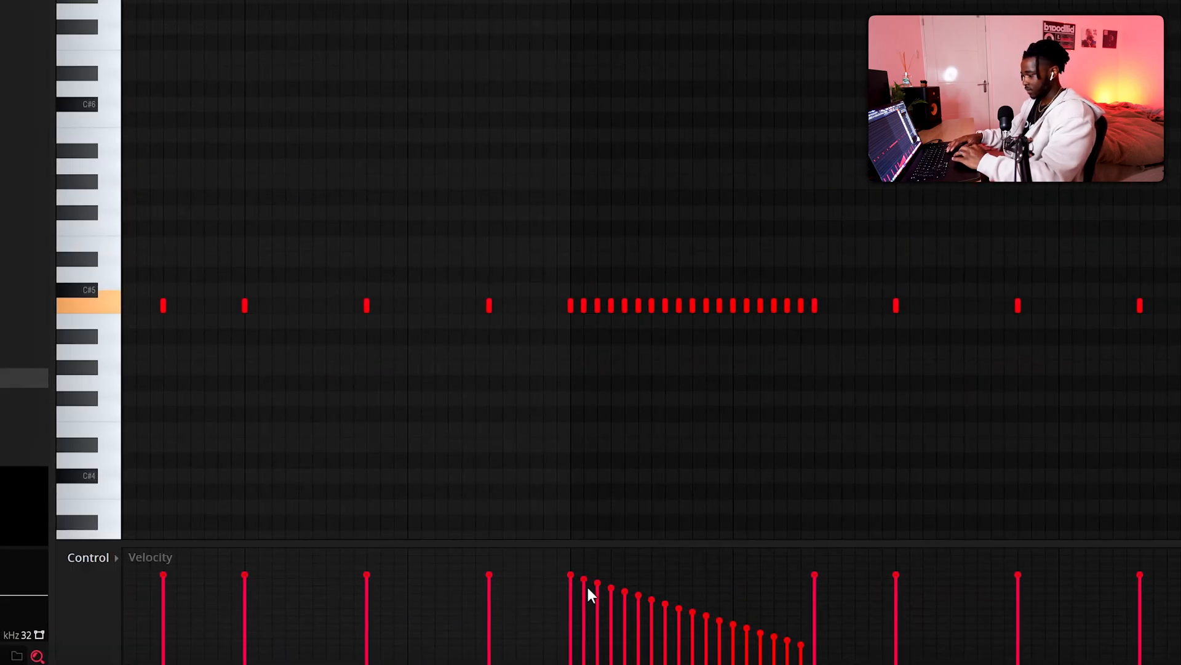
left_click_drag(593, 599, 631, 613)
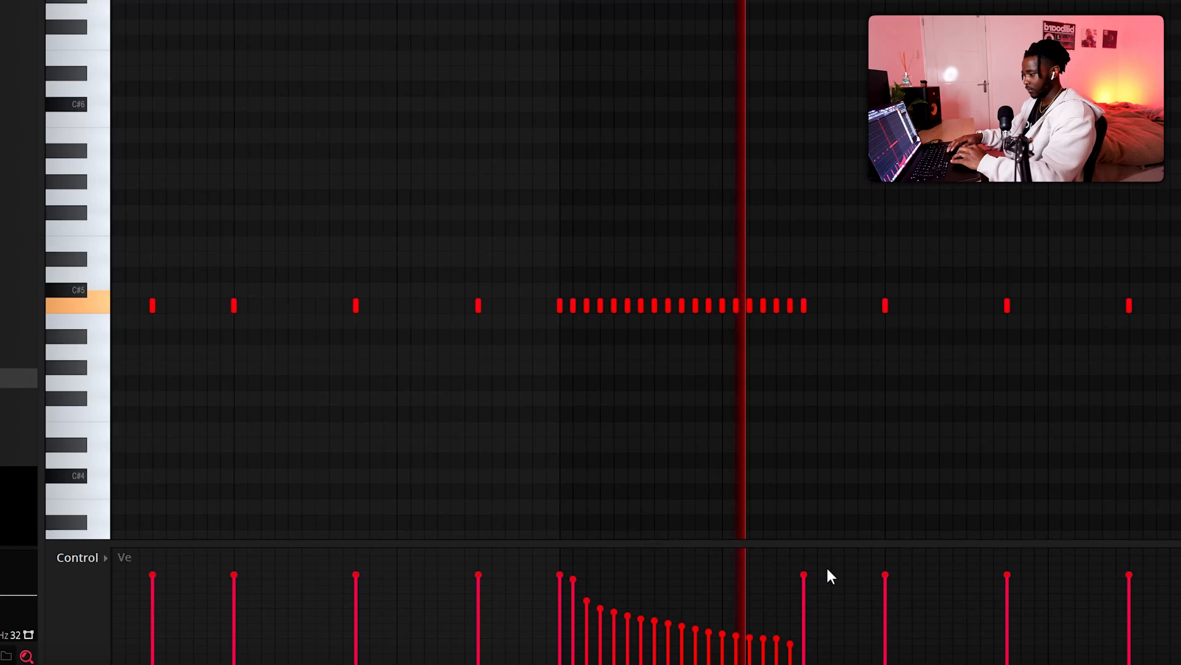
scroll(889, 278, "down", 3)
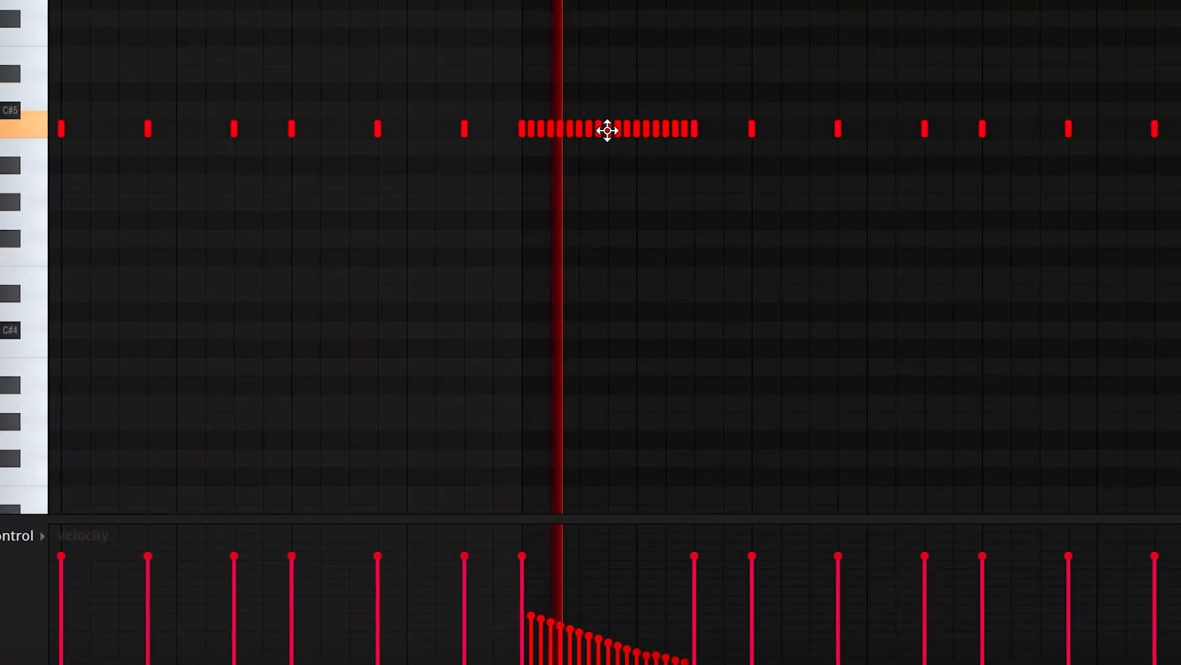
Step: Replace the note in the middle of the bar 5 roll and set its velocity slightly above its neighbours
key("space")
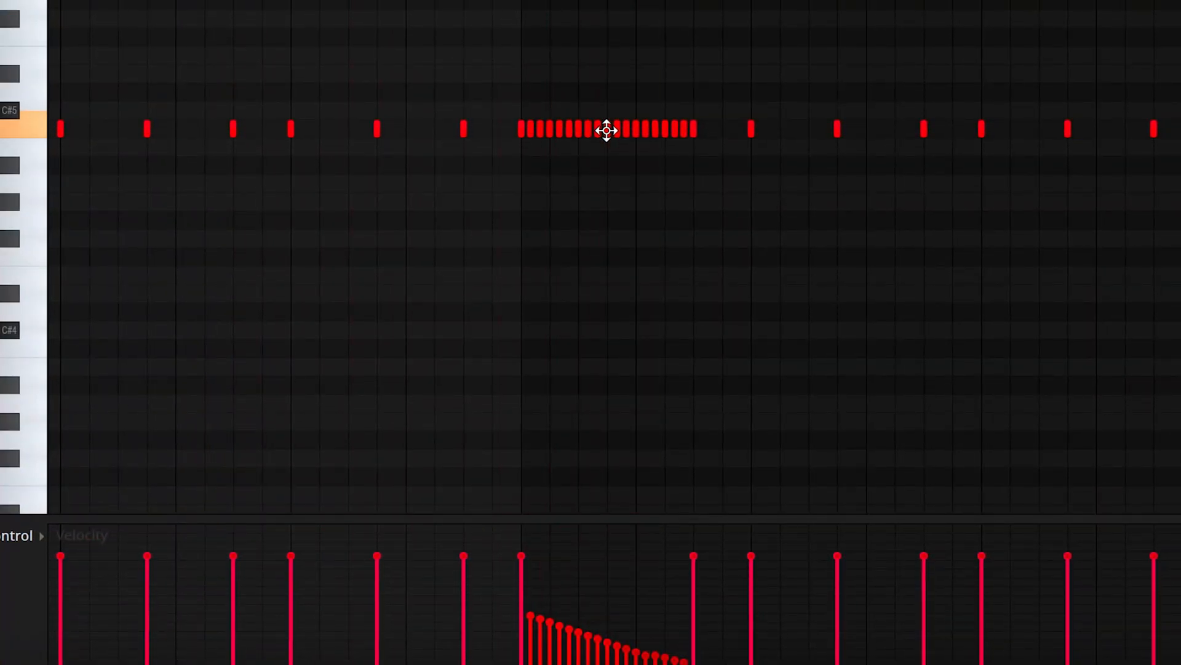
right_click(607, 130)
left_click(607, 130)
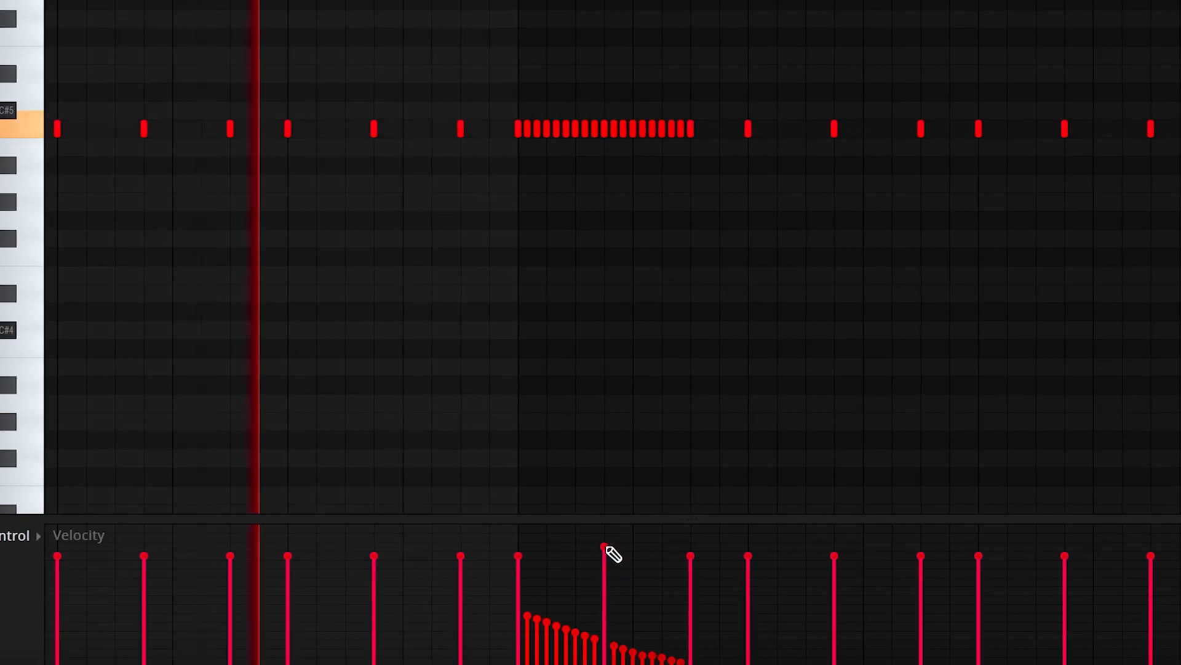
left_click_drag(606, 546, 603, 569)
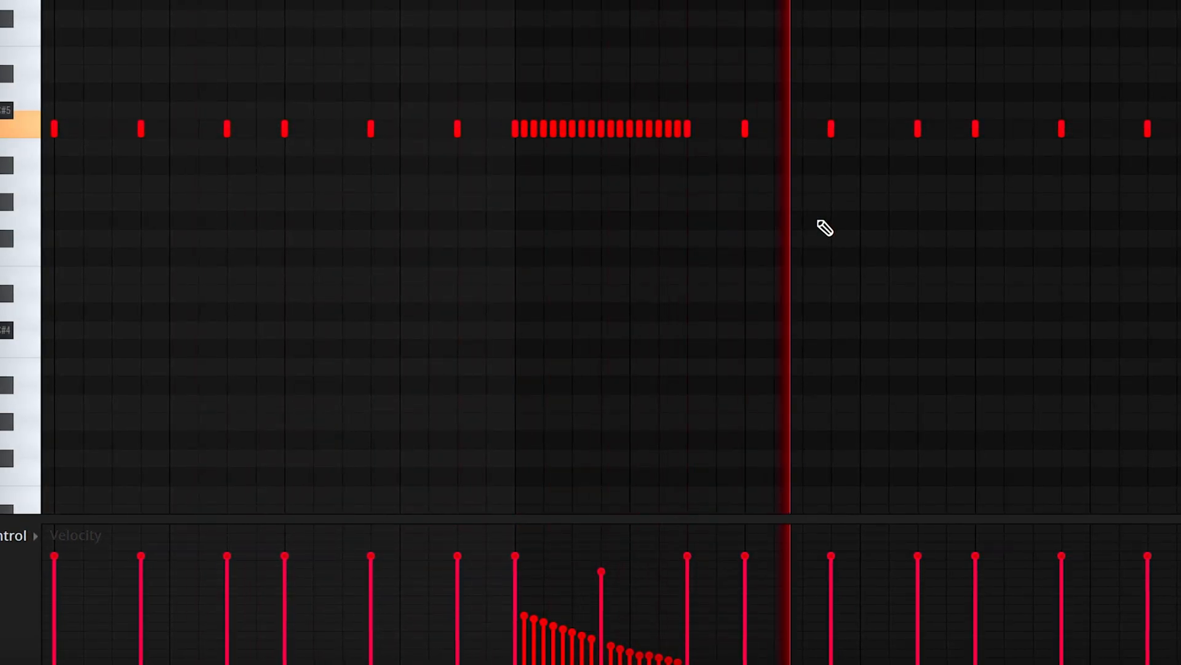
scroll(817, 222, "down", 3)
key("space")
key("space")
left_click(672, 603)
scroll(679, 142, "up", 4)
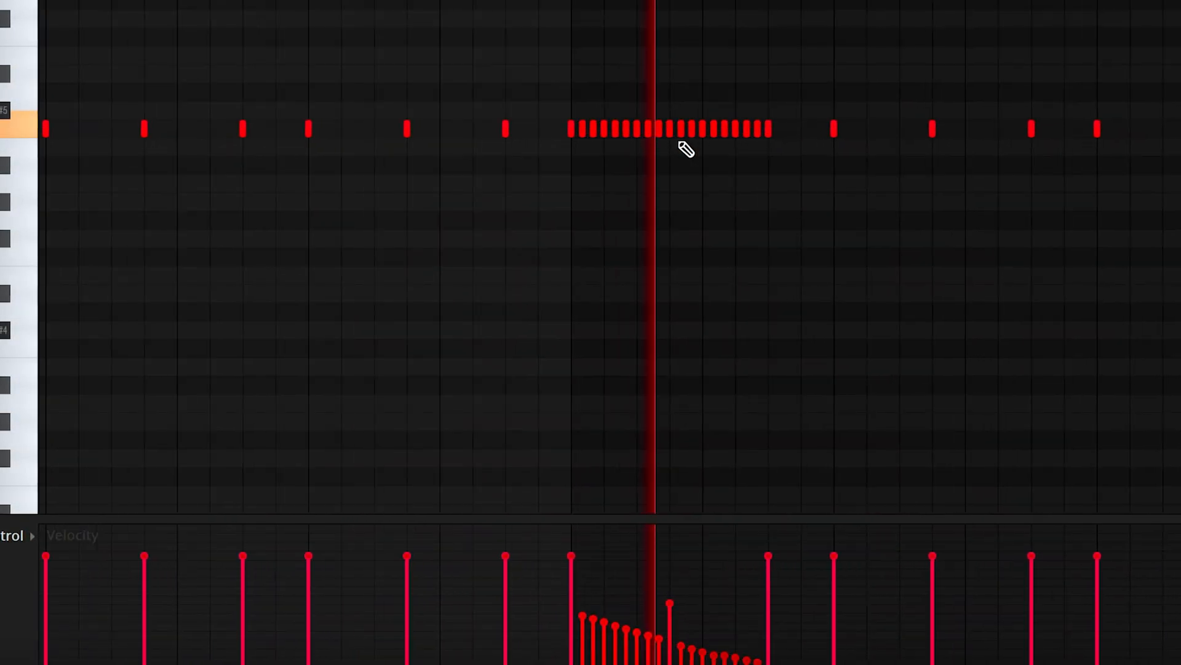
Step: Move the roll's middle note down to B3 and lower the velocity of the roll's first note
left_click_drag(670, 131, 673, 319)
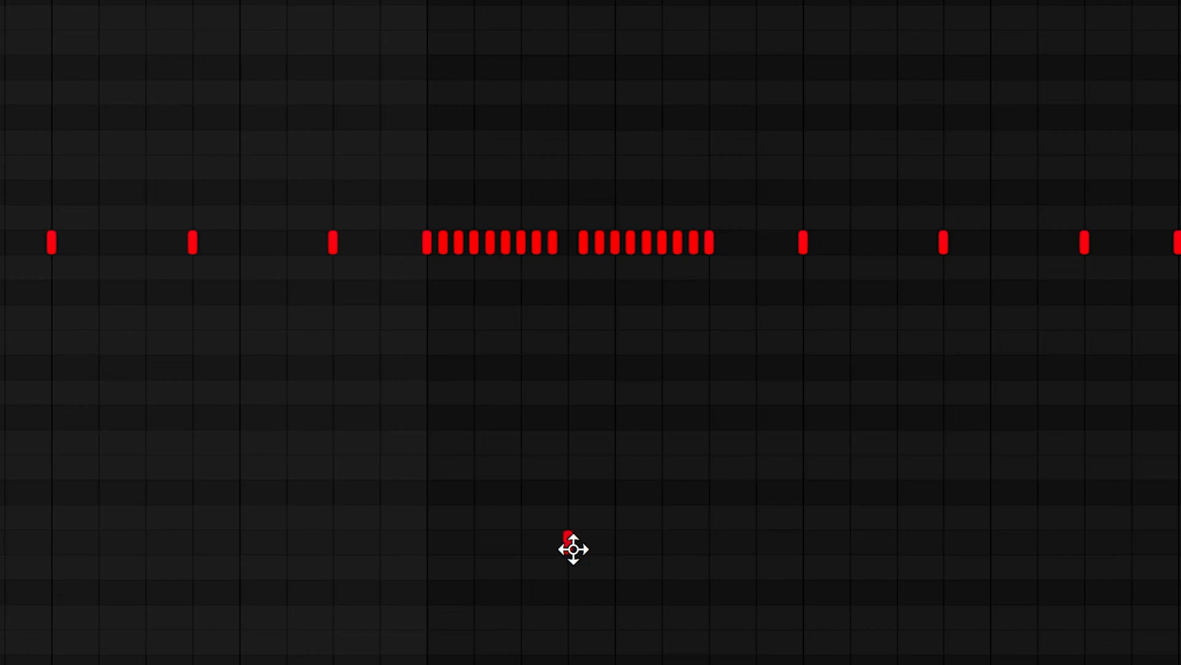
left_click_drag(572, 549, 571, 590)
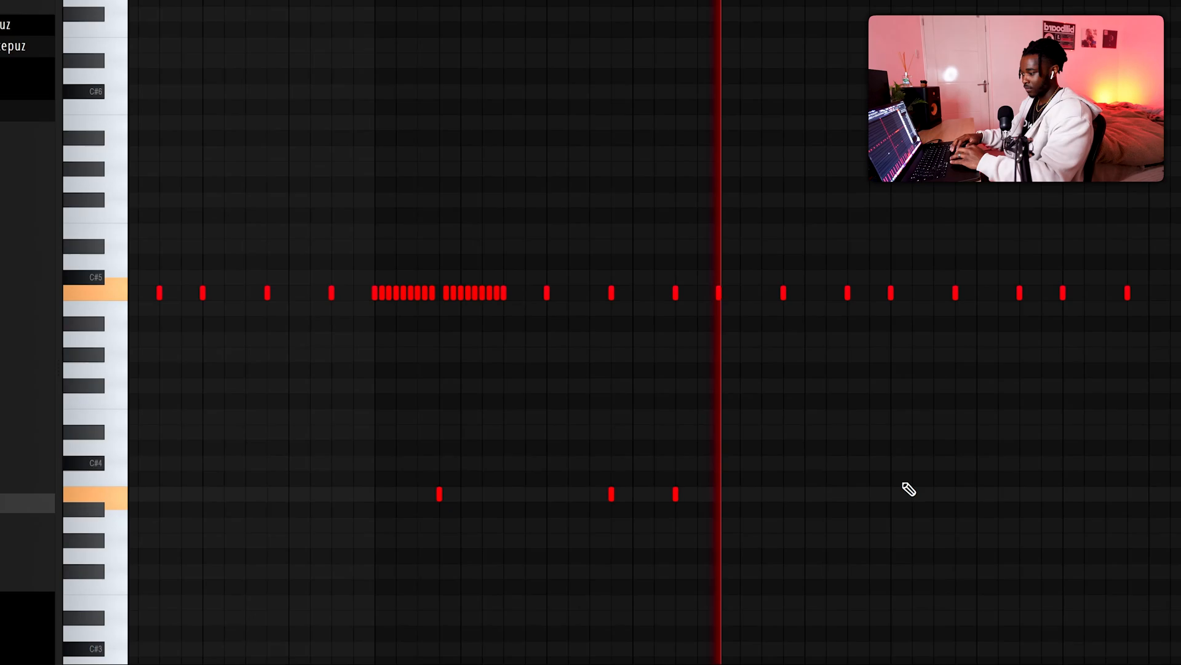
Step: Extend the low B3 counter-snare accents as a repeating series through the end of bar 8
scroll(848, 485, "down", 2)
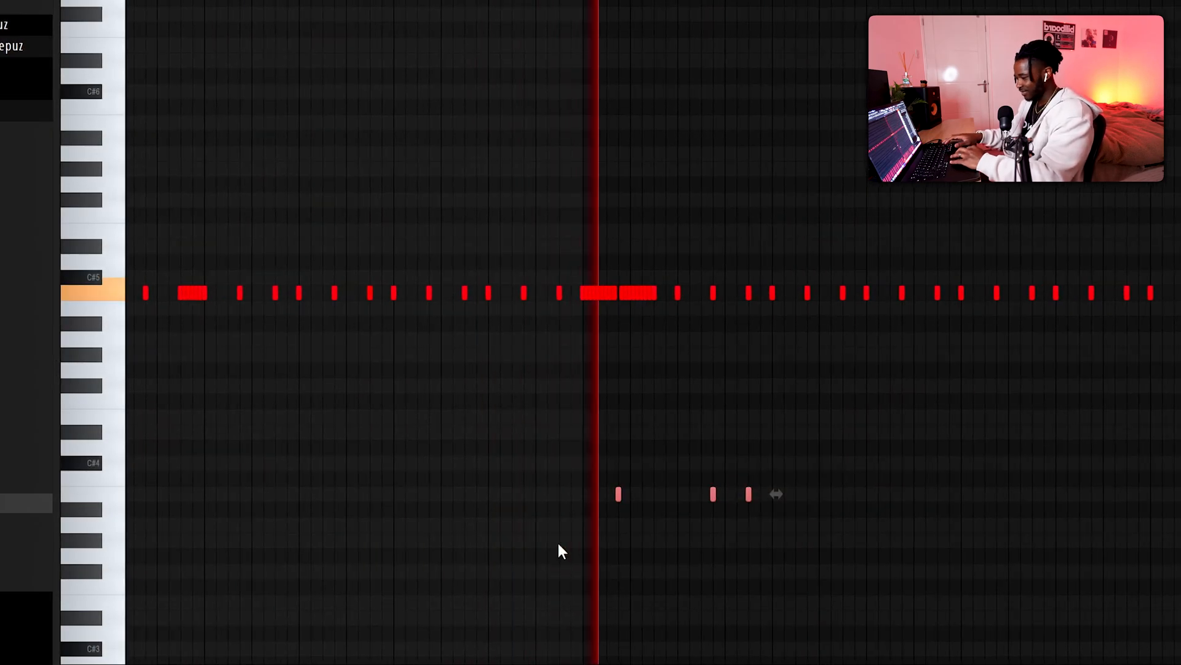
left_click_drag(618, 495, 822, 501)
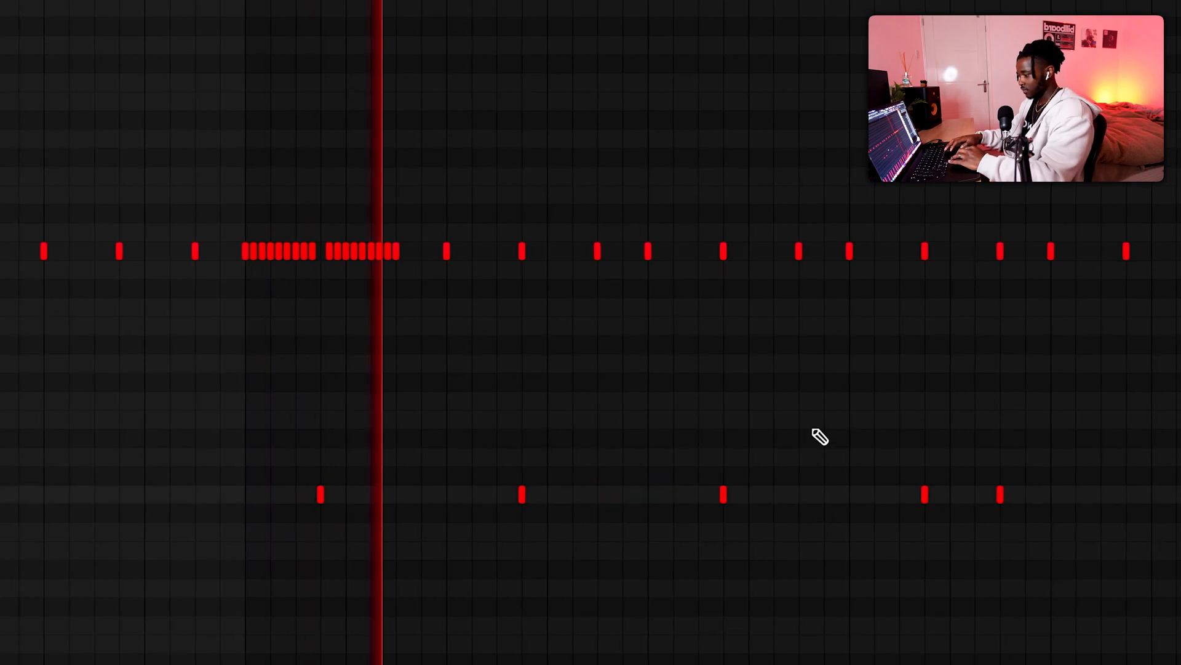
scroll(812, 429, "right", 4)
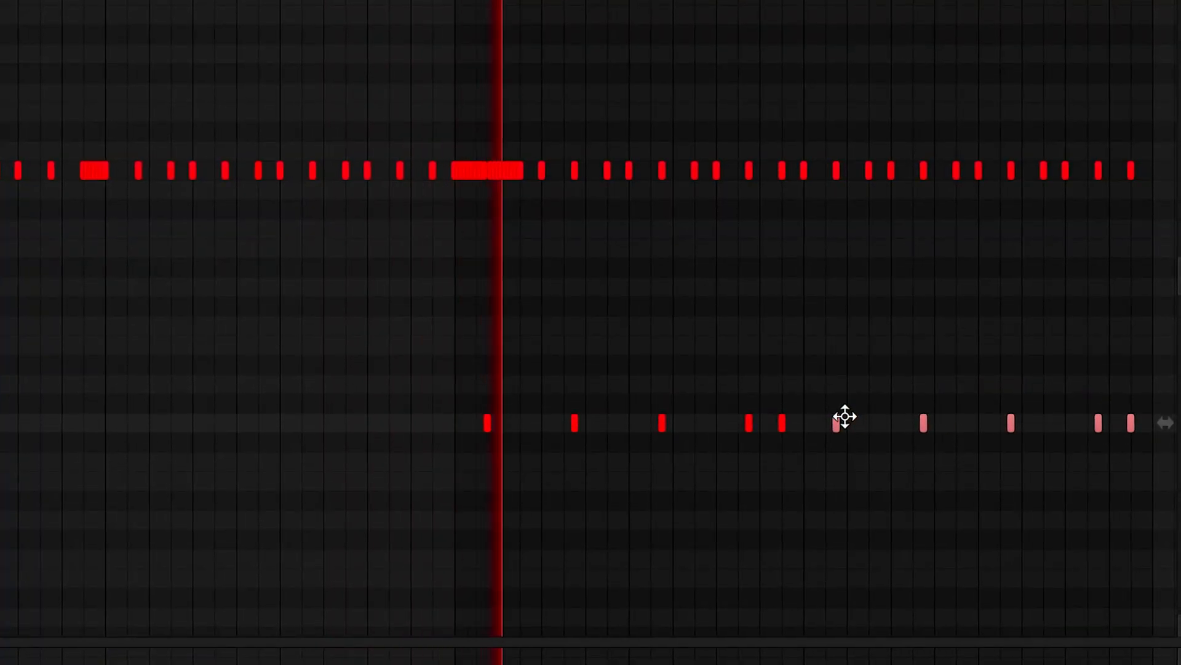
scroll(923, 361, "right", 4)
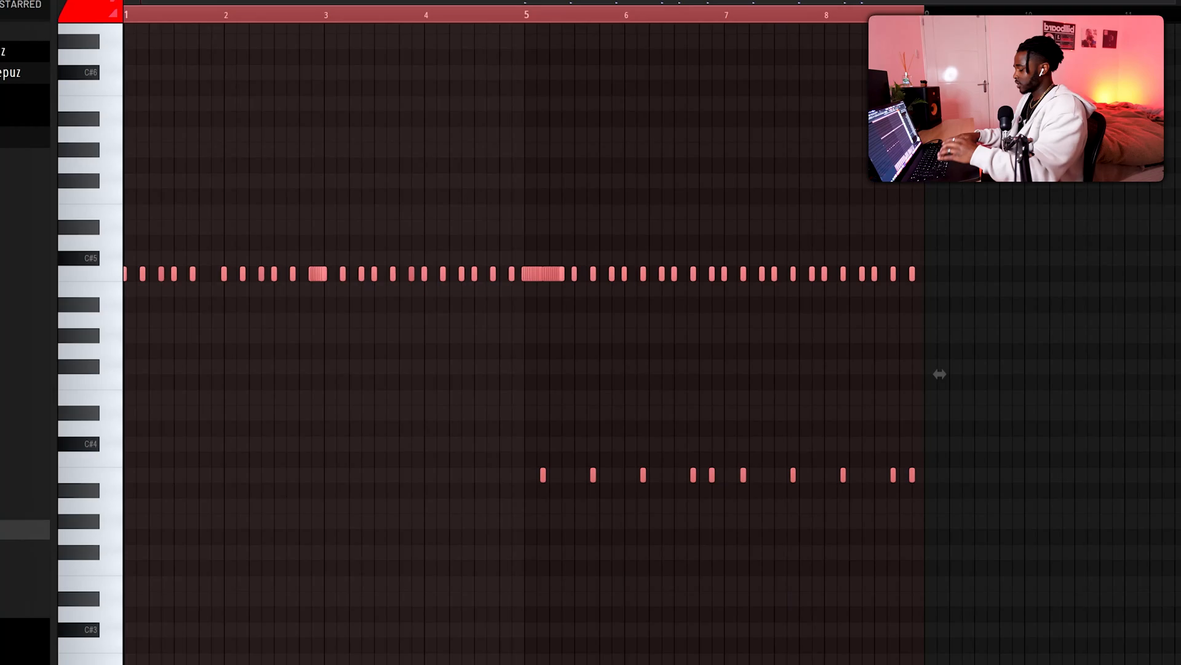
Step: Duplicate the complete eight-bar counter-snare pattern directly after bar 8
key("ctrl+b")
scroll(229, 493, "down", 3)
scroll(425, 394, "left", 3)
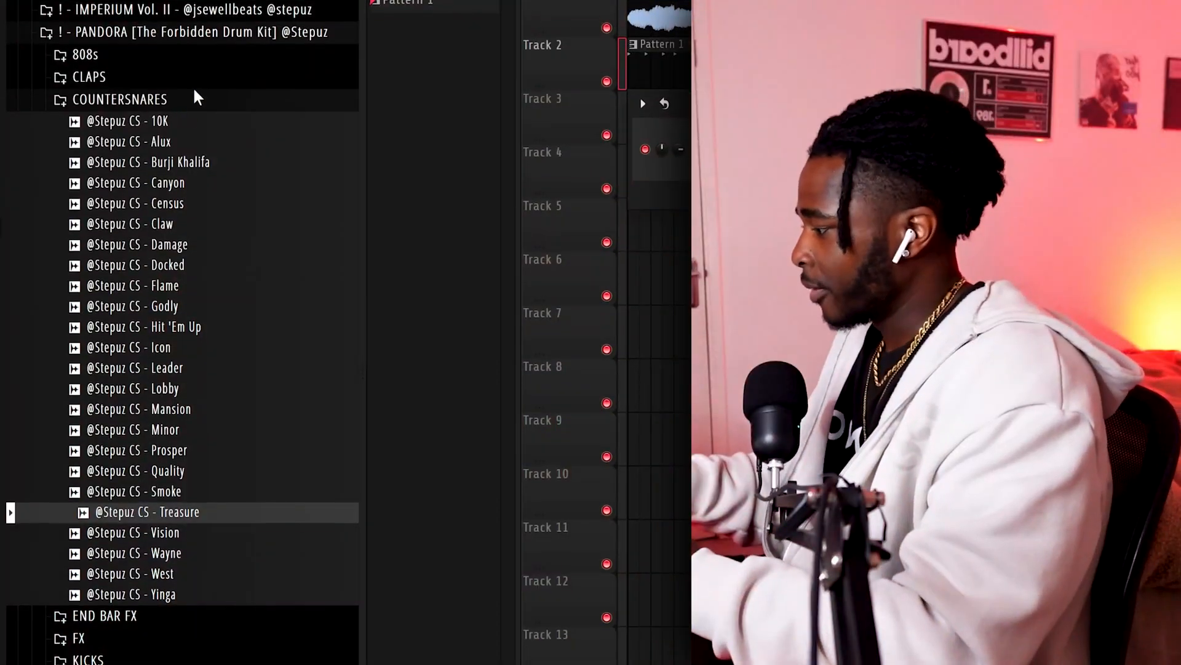
Step: Audition the PANDORA kit's snares and add the Counter and Defined samples as channels
left_click(192, 100)
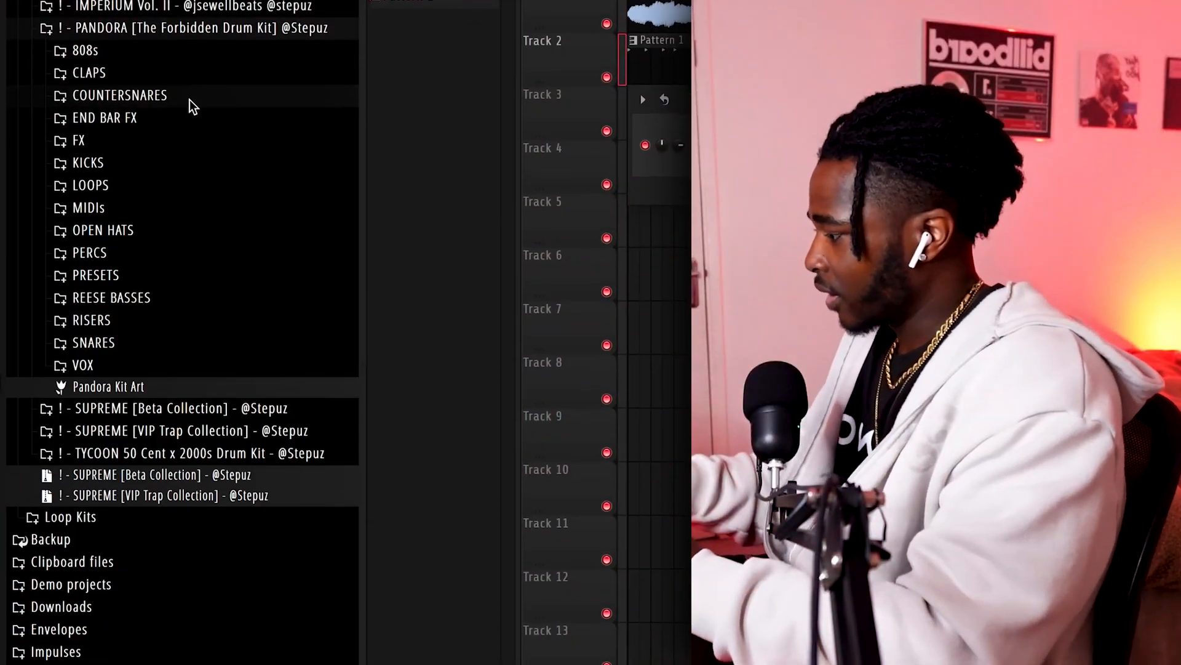
left_click(105, 338)
left_click(164, 477)
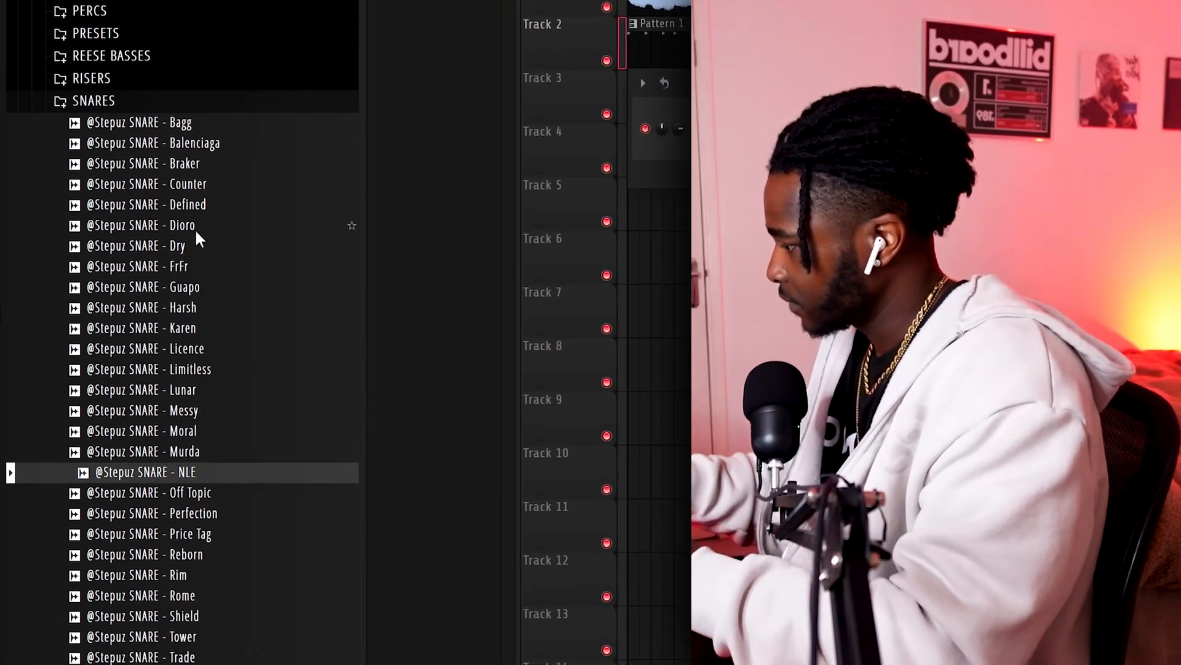
left_click(229, 186)
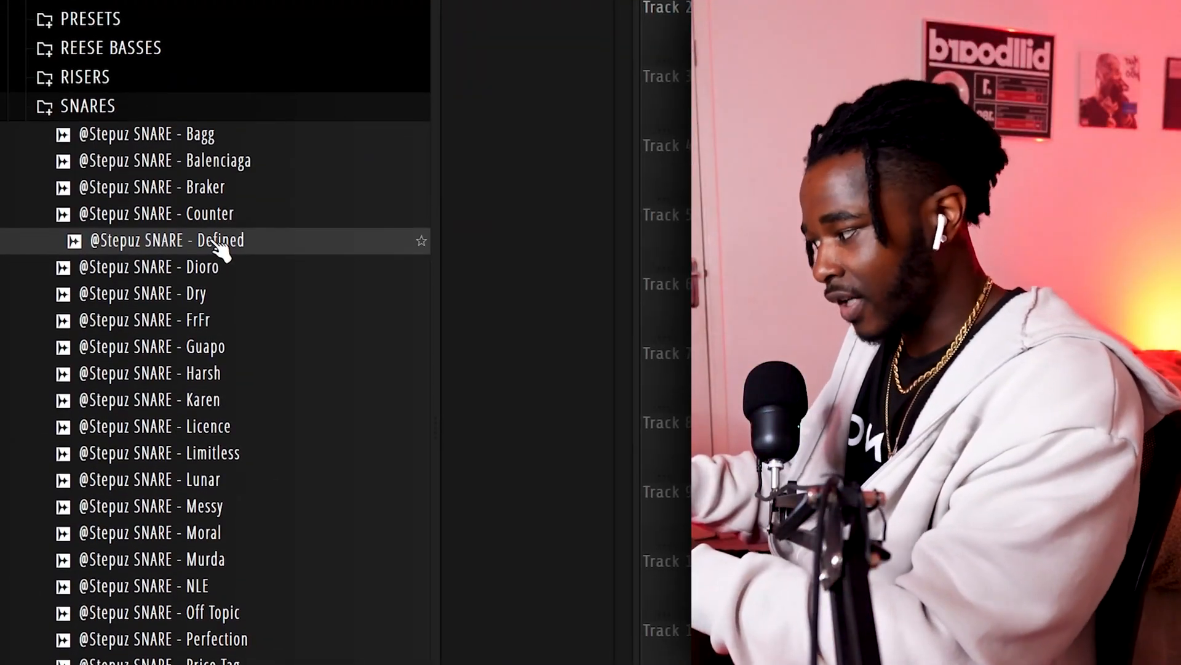
left_click_drag(223, 245, 212, 257)
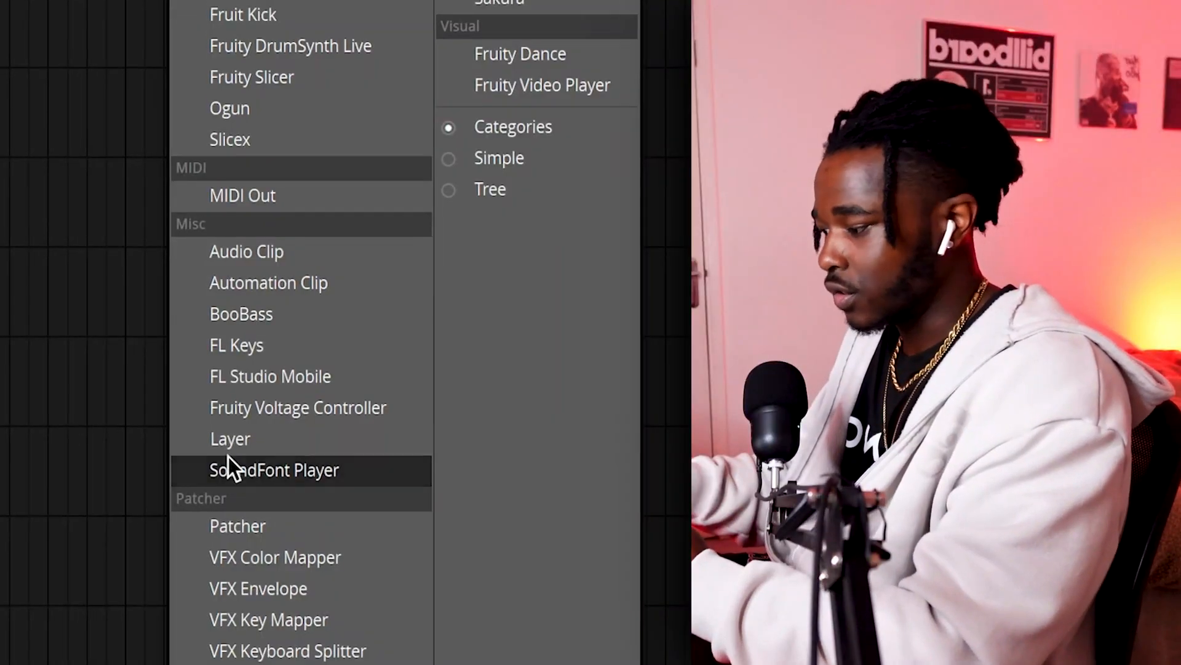
Step: Add a Layer channel, select the Counter and Defined snares for it, and write the snare pattern across bars 1 to 8
left_click(238, 440)
left_click(517, 274)
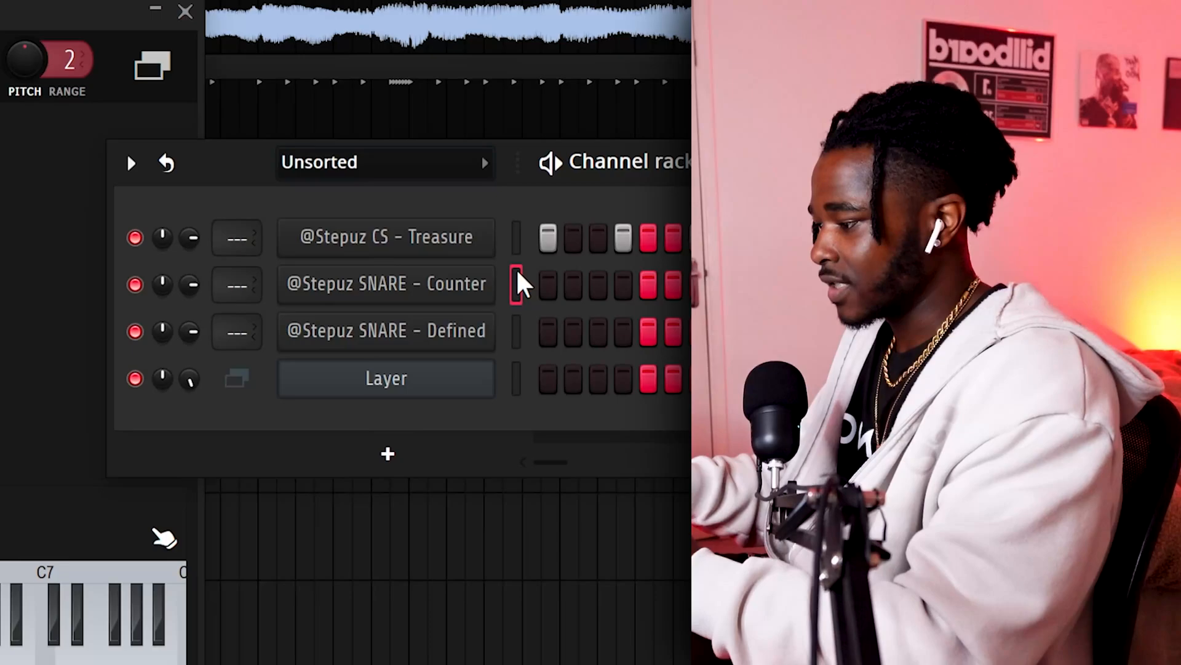
right_click(517, 333)
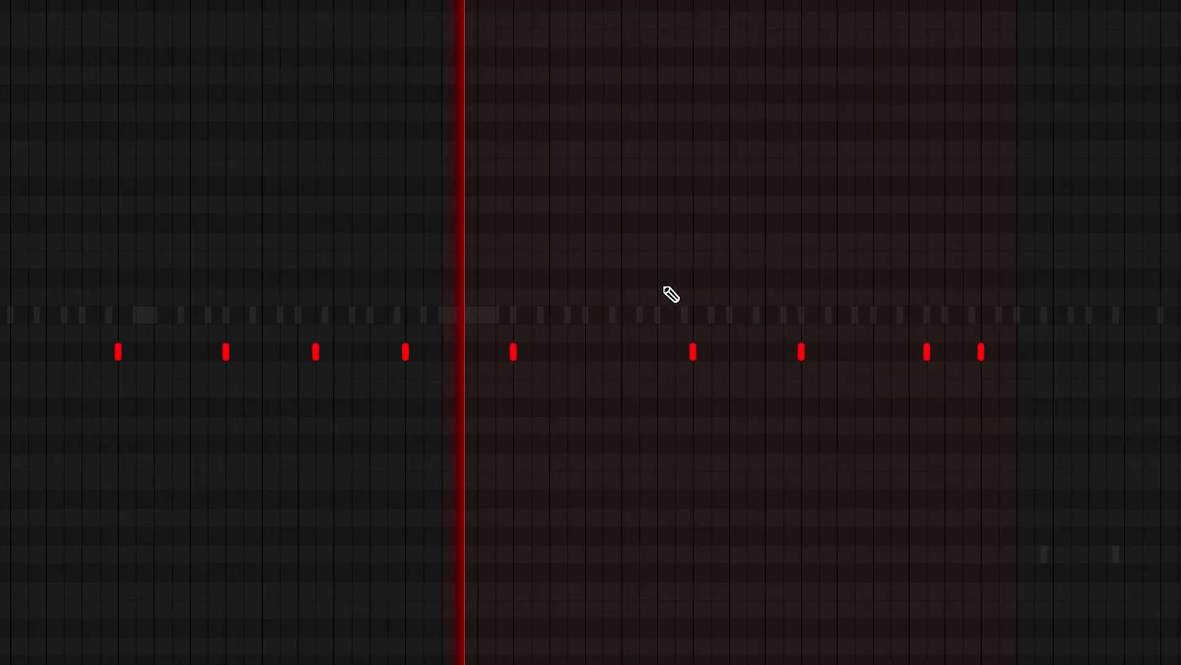
scroll(860, 309, "up", 2)
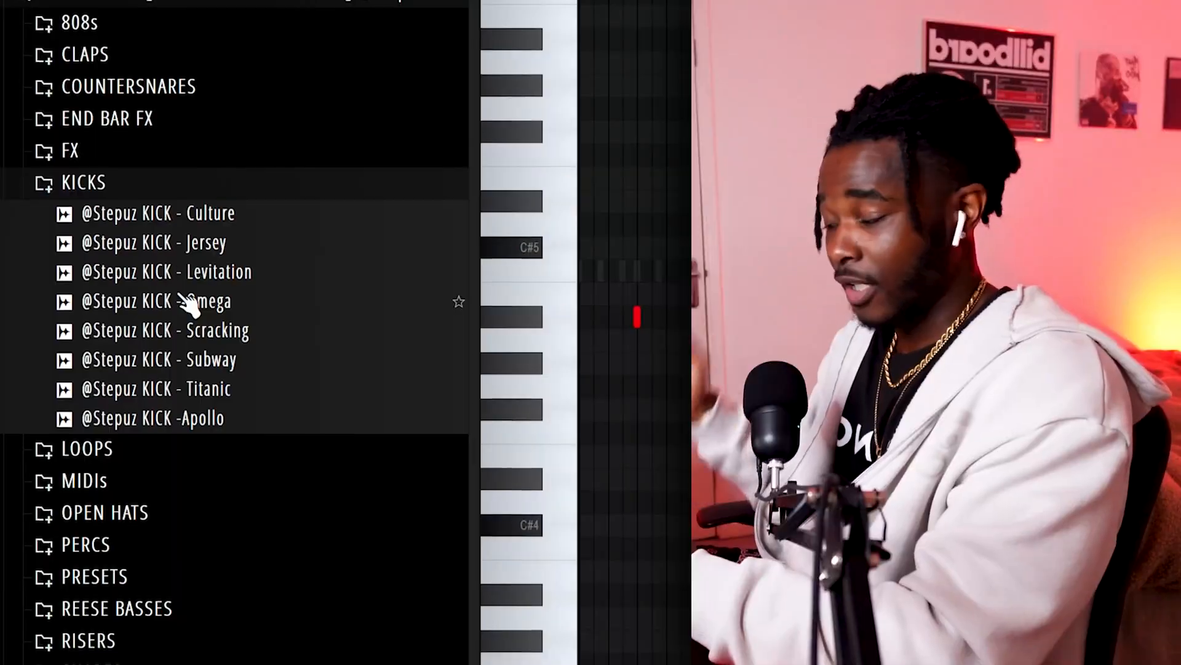
Step: Load the KICK - Omega sample and place kick hits across bars 1 to 8
left_click(188, 302)
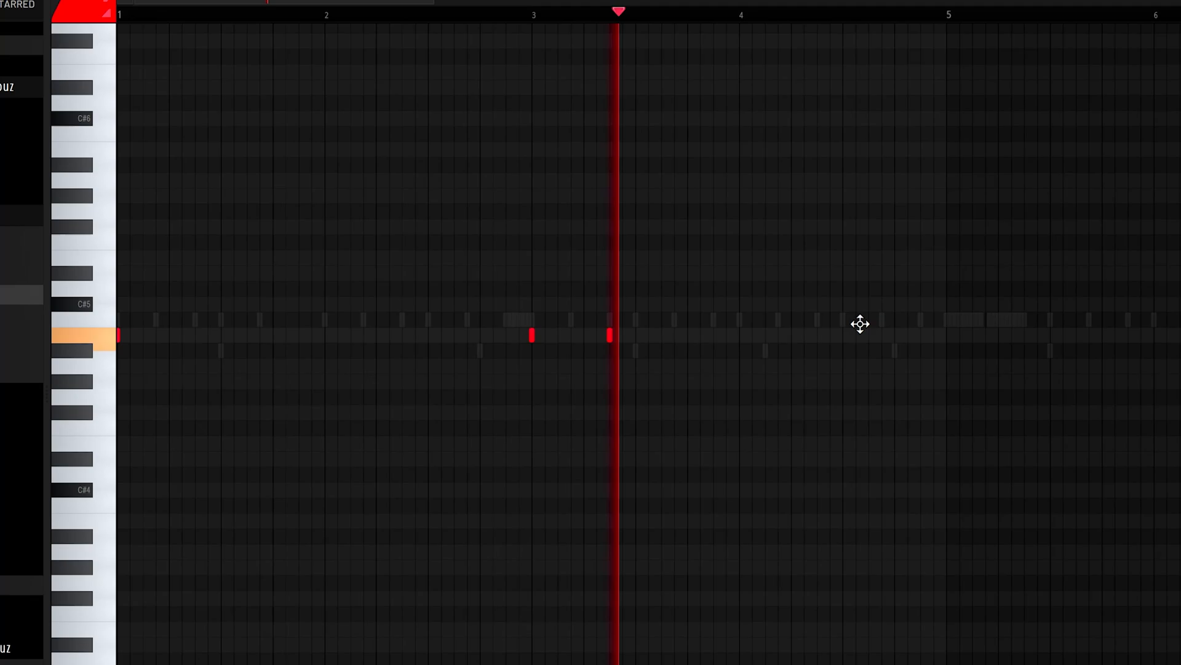
left_click_drag(860, 324, 636, 382)
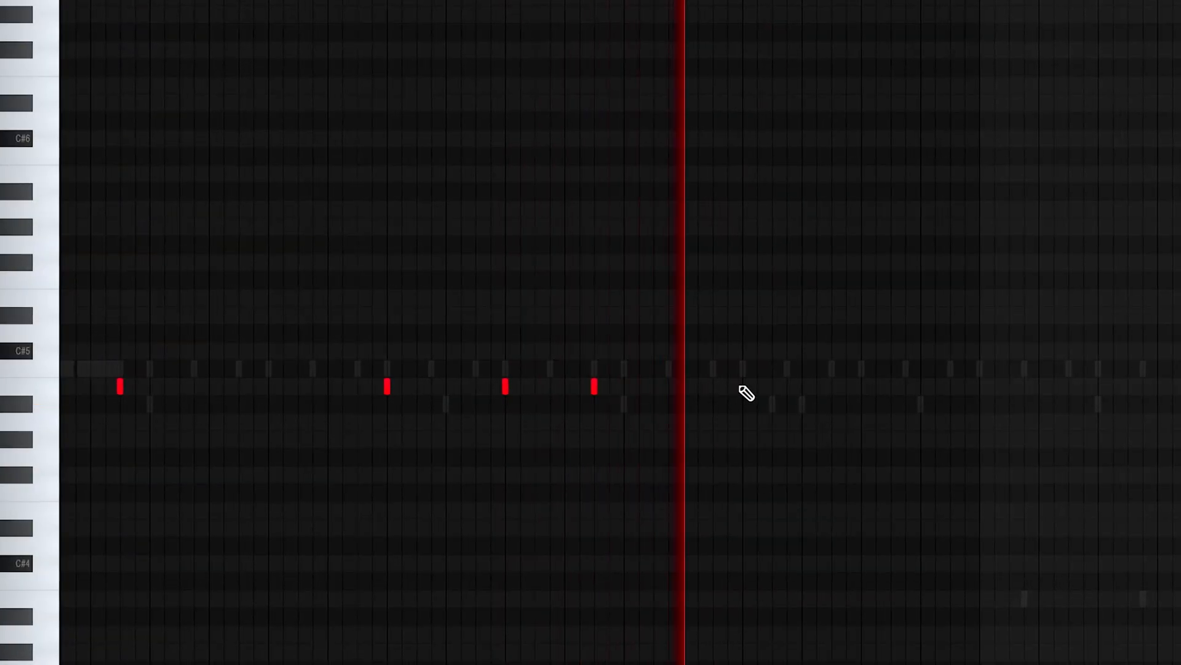
left_click(886, 388)
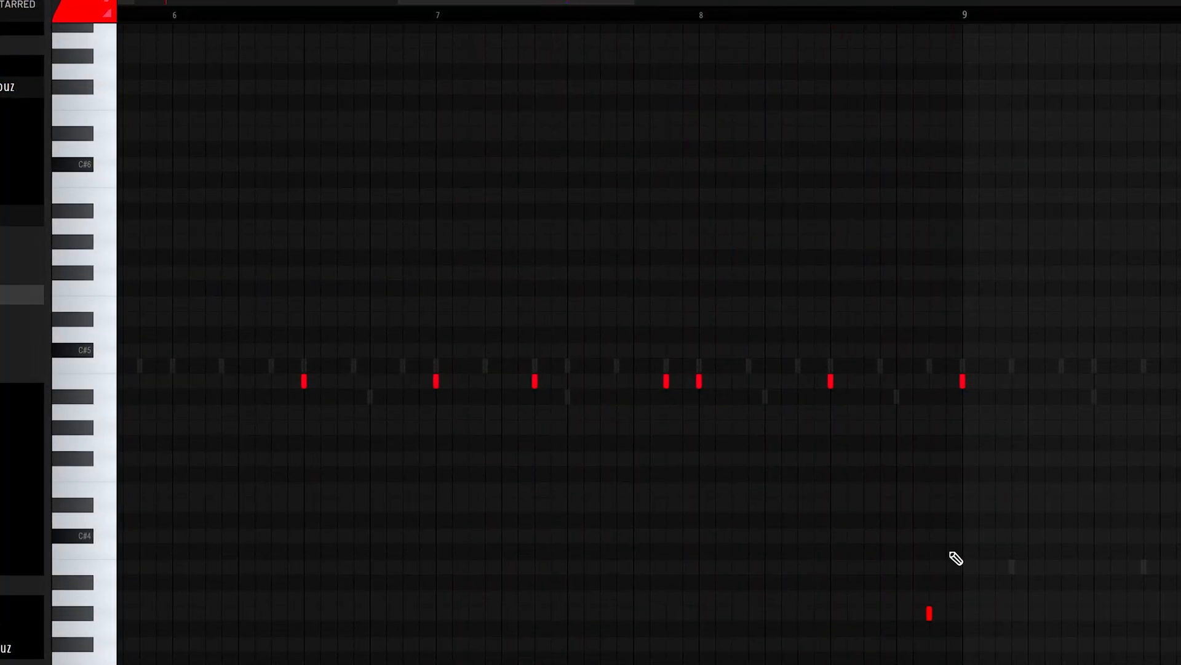
Step: Play through the kick pattern and add a lower-pitched F#4 kick accent in bar 4
scroll(956, 558, "down", 4)
scroll(342, 303, "up", 3)
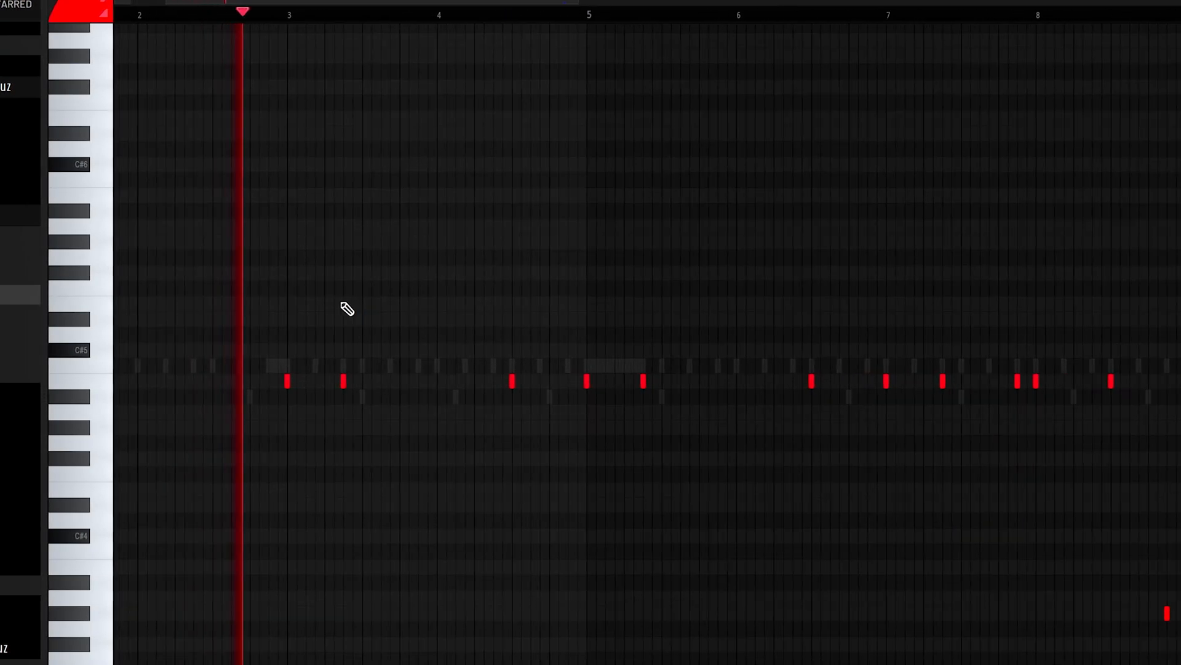
scroll(342, 303, "left", 2)
scroll(342, 302, "down", 1)
scroll(644, 266, "up", 2)
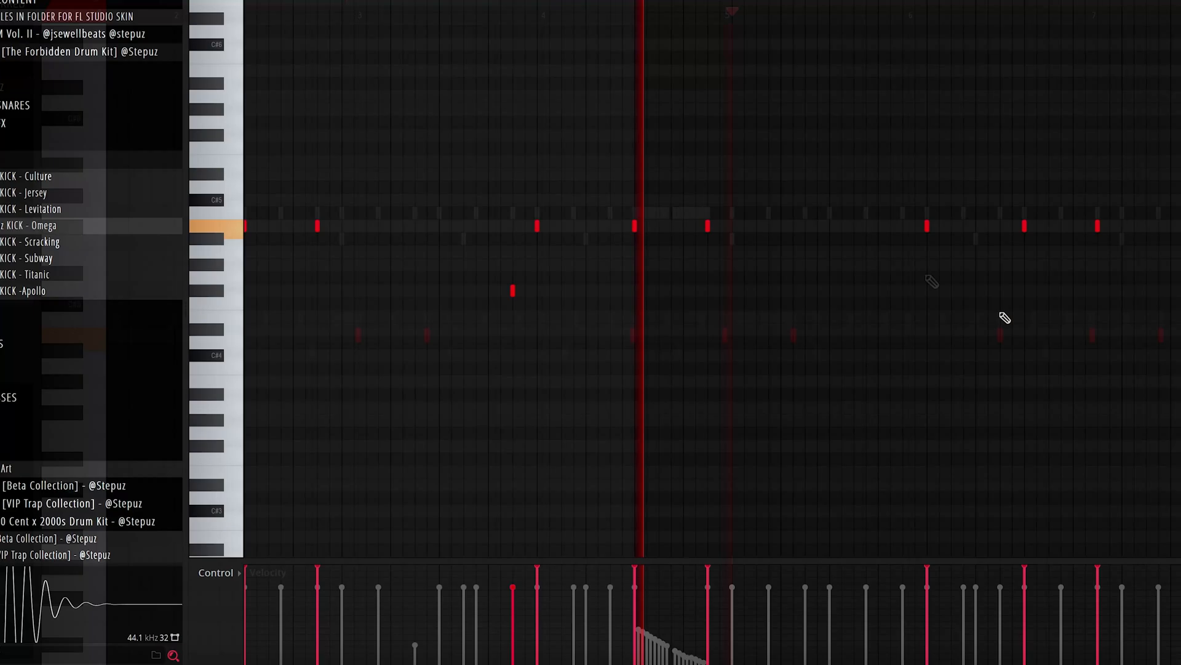
scroll(998, 312, "right", 3)
scroll(998, 312, "up", 2)
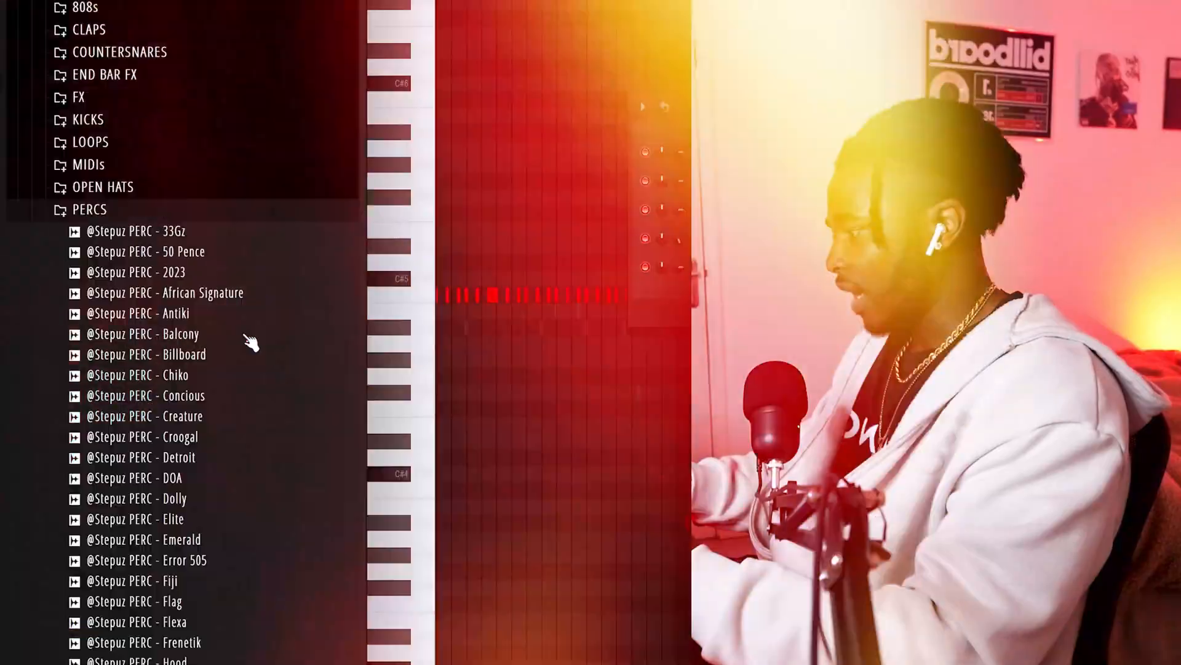
Step: Pick the PERC - Rich AF percussion sample and place C5 hits across bars 1 to 4
scroll(251, 335, "up", 2)
scroll(251, 322, "down", 10)
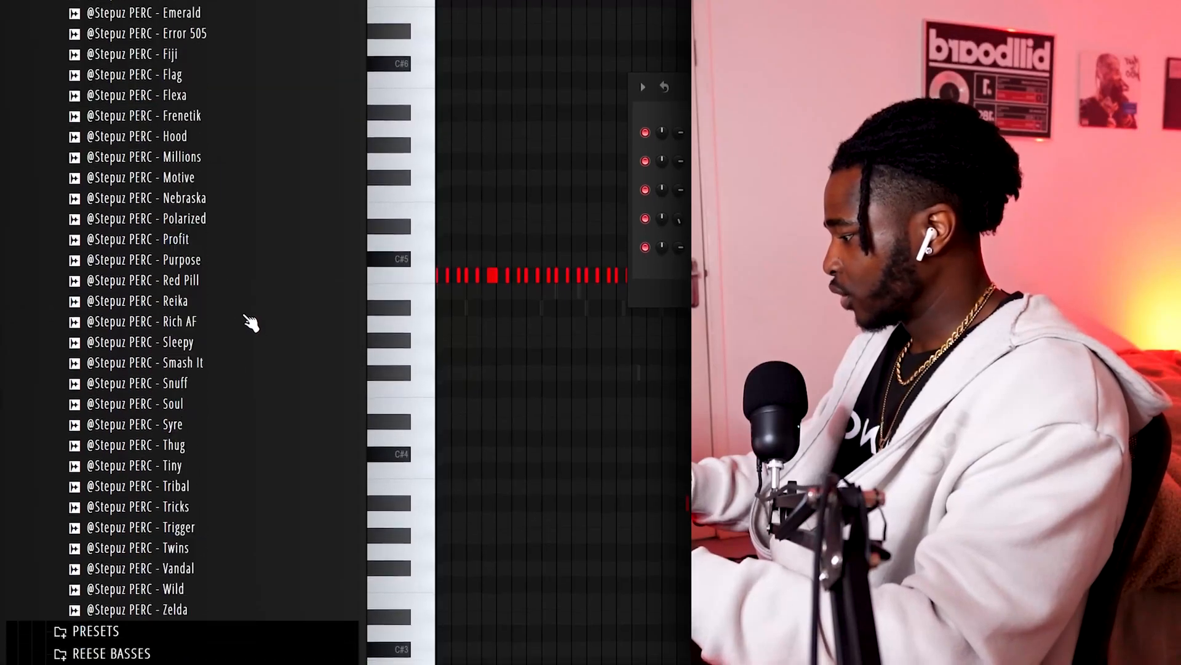
left_click(185, 317)
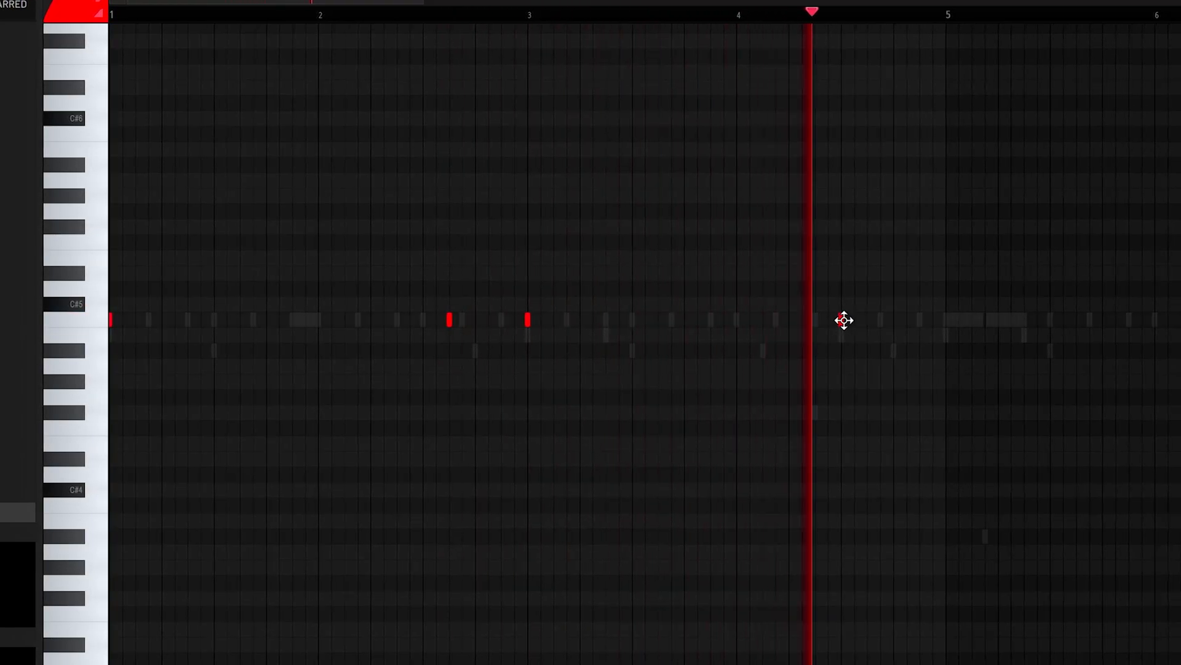
Step: Duplicate the four-bar percussion pattern to fill eight bars, and duplicate all eight bars once more
scroll(929, 256, "down", 4)
key("ctrl+b")
right_click(851, 170)
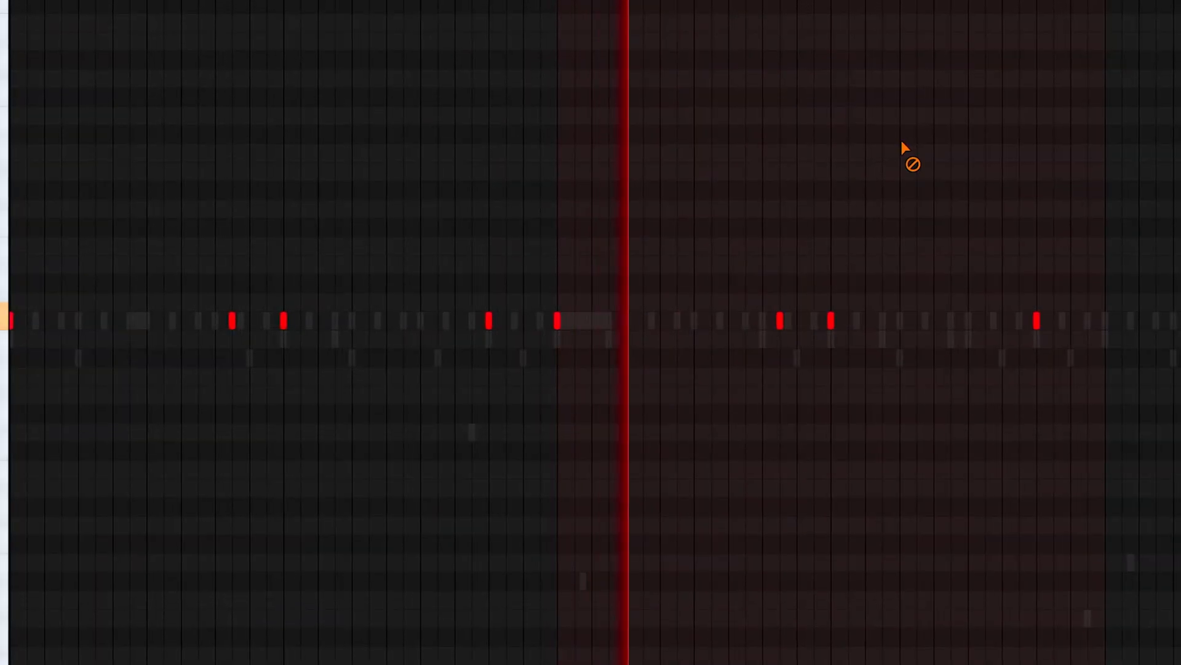
scroll(1070, 45, "down", 2)
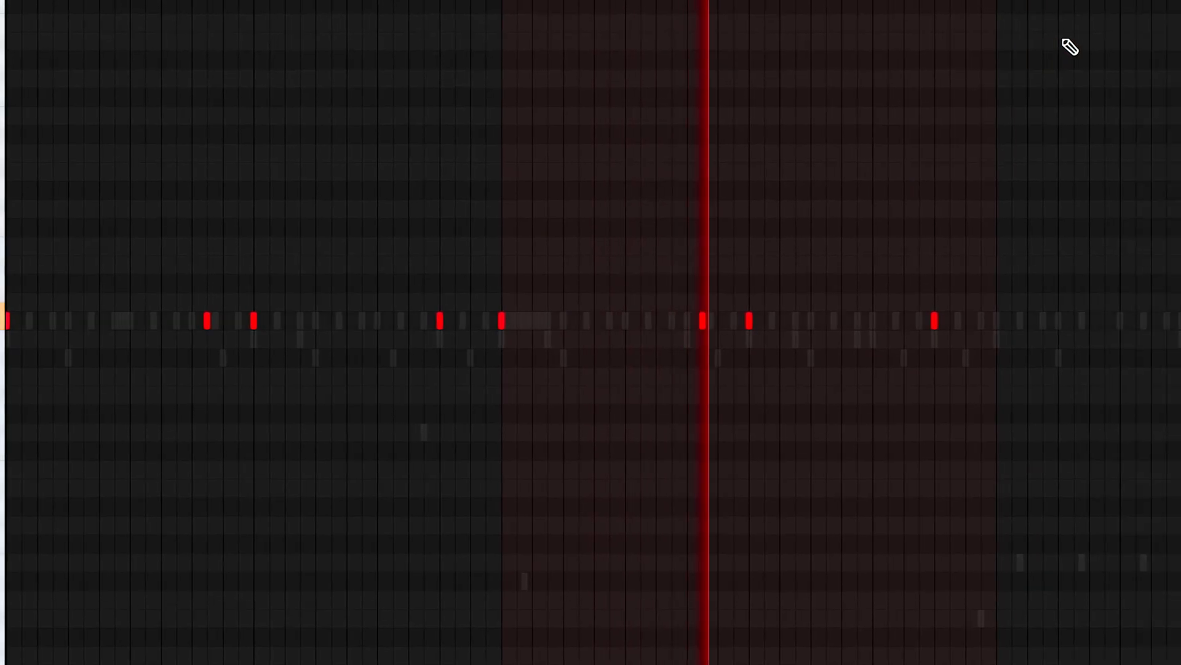
key("ctrl+a")
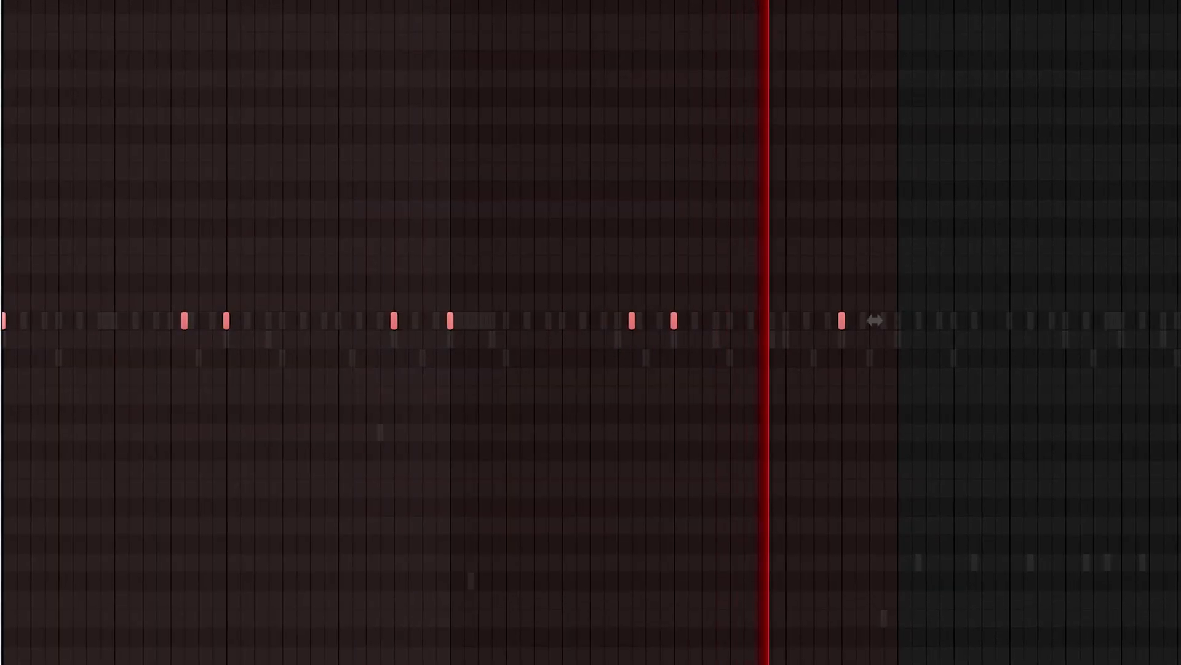
key("ctrl+b")
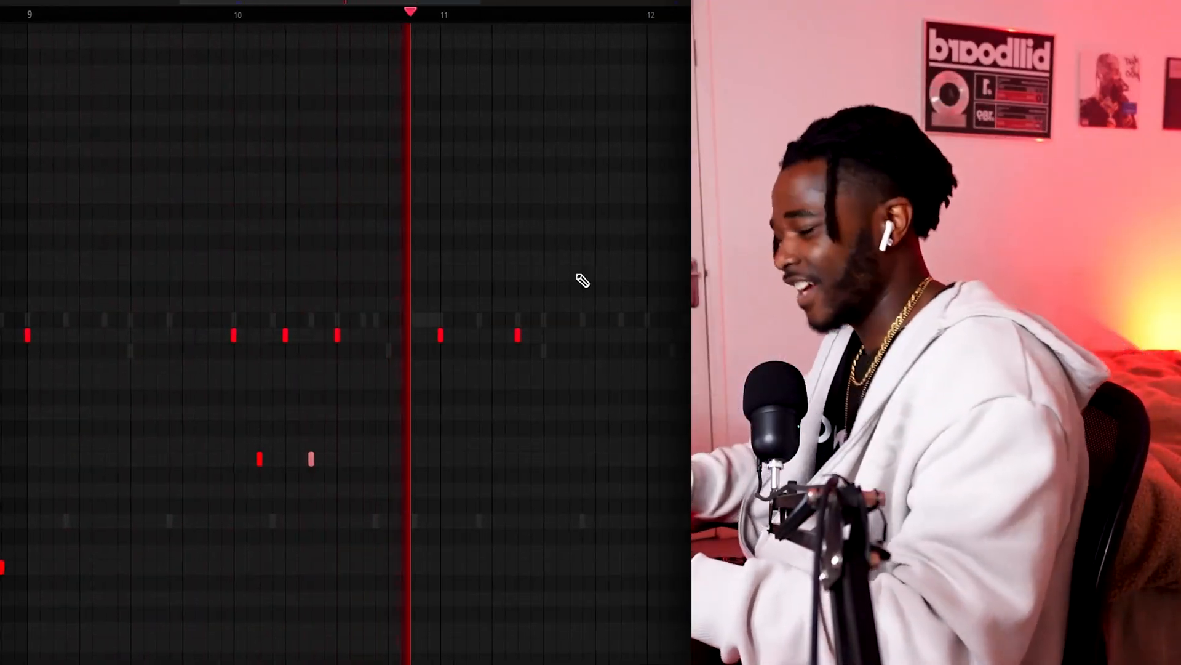
Step: Audition the Gunnashot and Driangle samples from the kit's FX folder and place Gunnashot in the playlist
left_click_drag(571, 319, 305, 327)
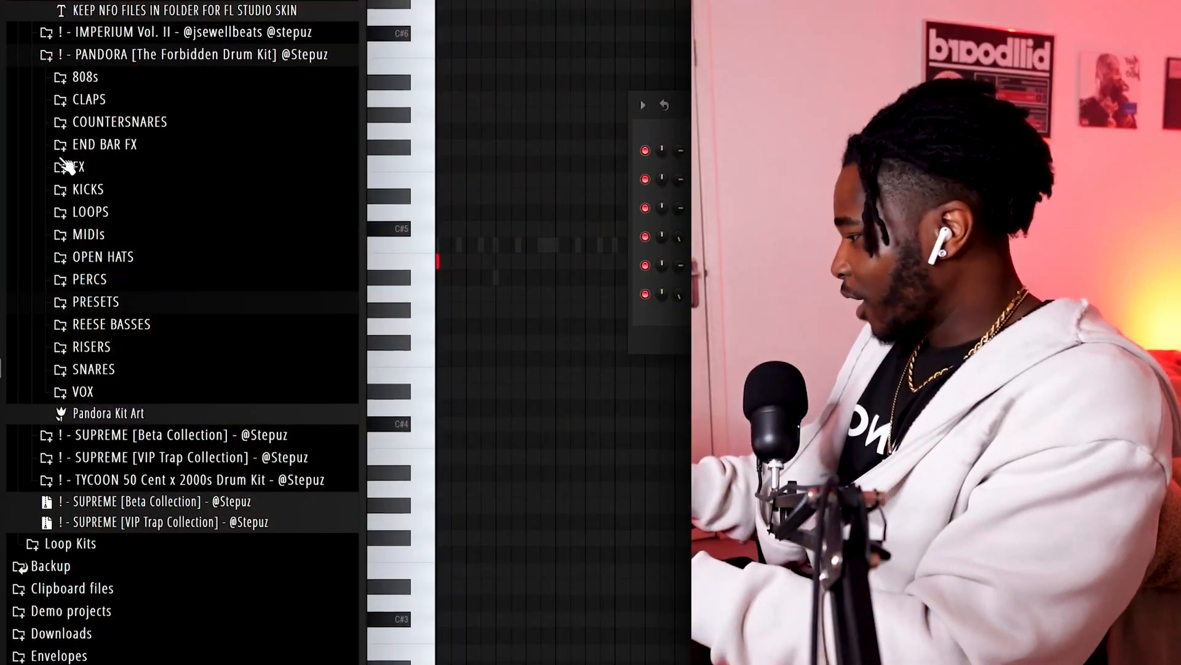
left_click(66, 163)
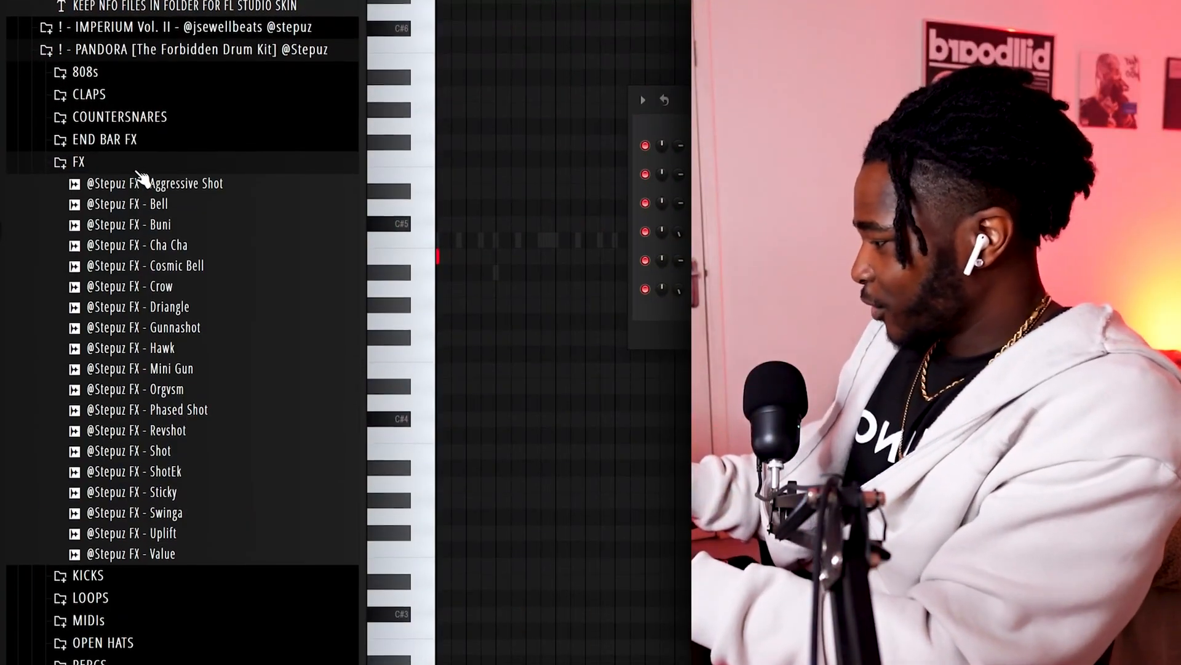
left_click(170, 329)
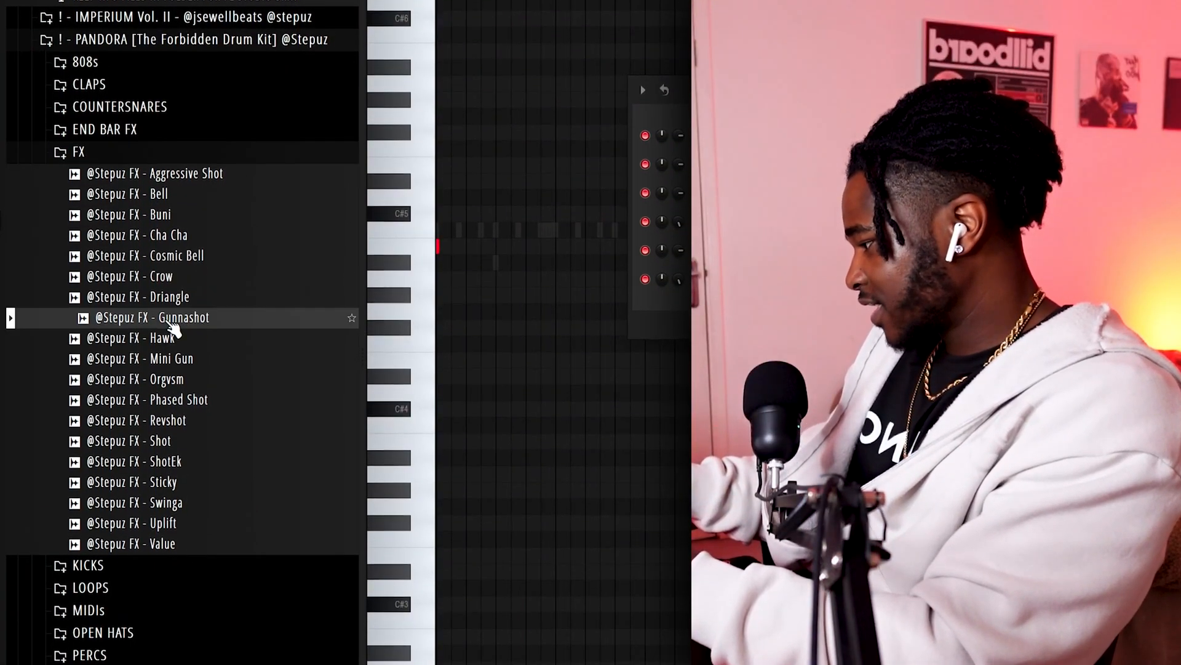
left_click(209, 297)
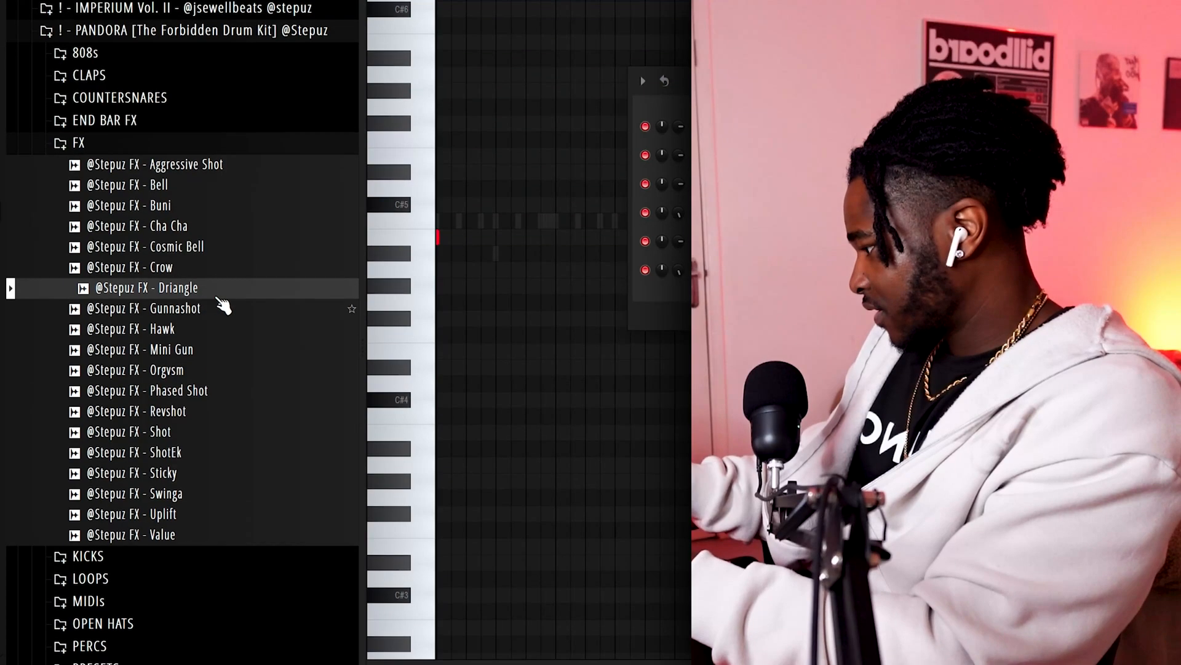
left_click(220, 307)
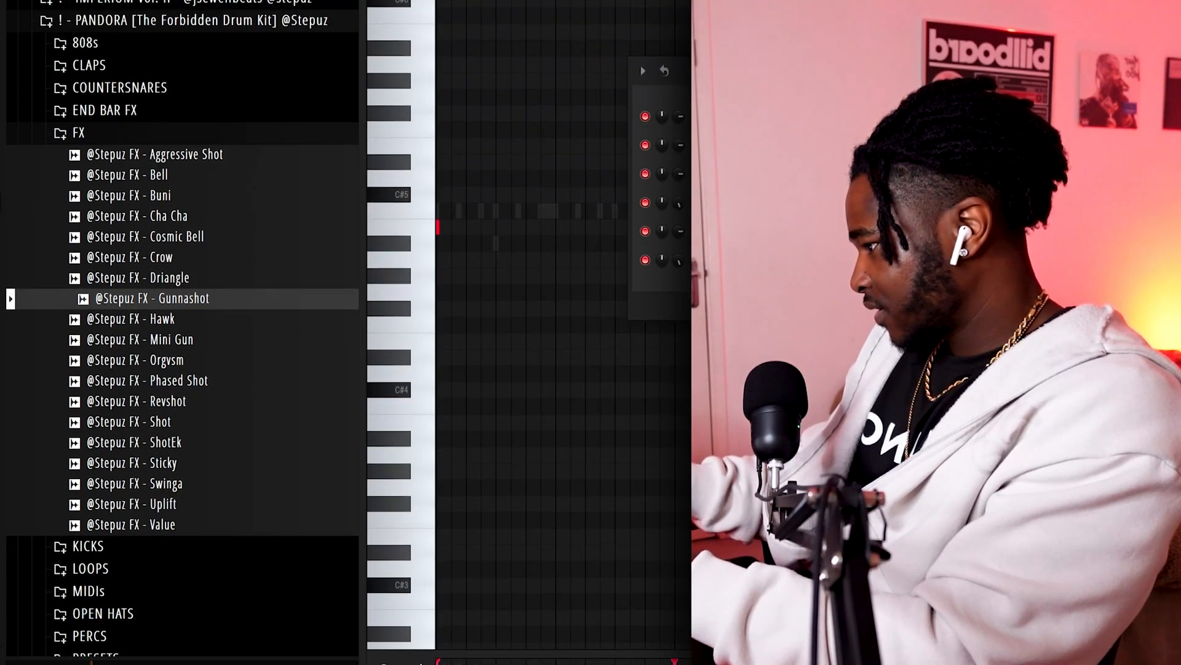
key("F7")
left_click_drag(707, 66, 718, 181)
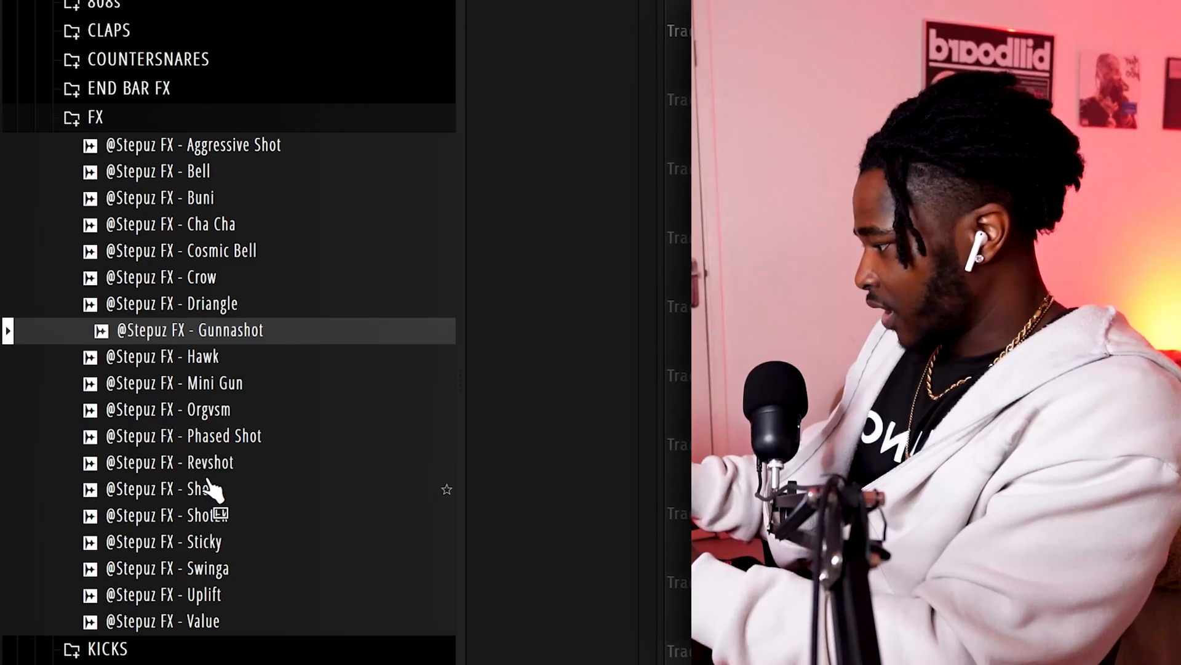
Step: Load the FX - Shot sample and place three C5 hits two beats apart
left_click(209, 488)
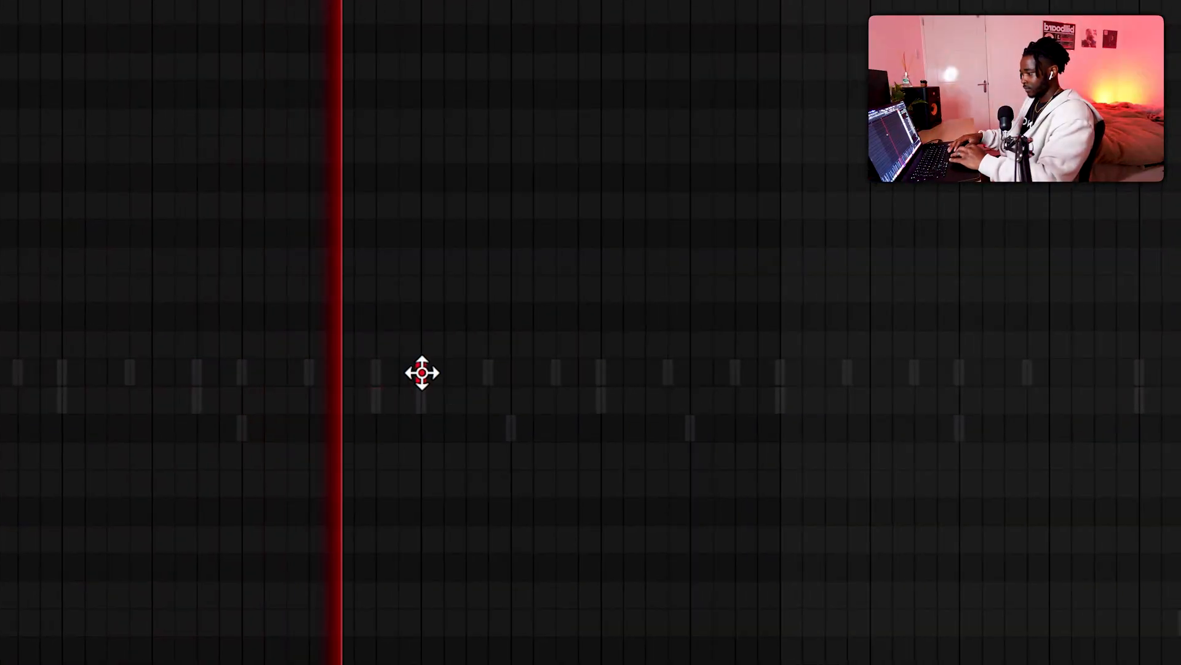
left_click(422, 371)
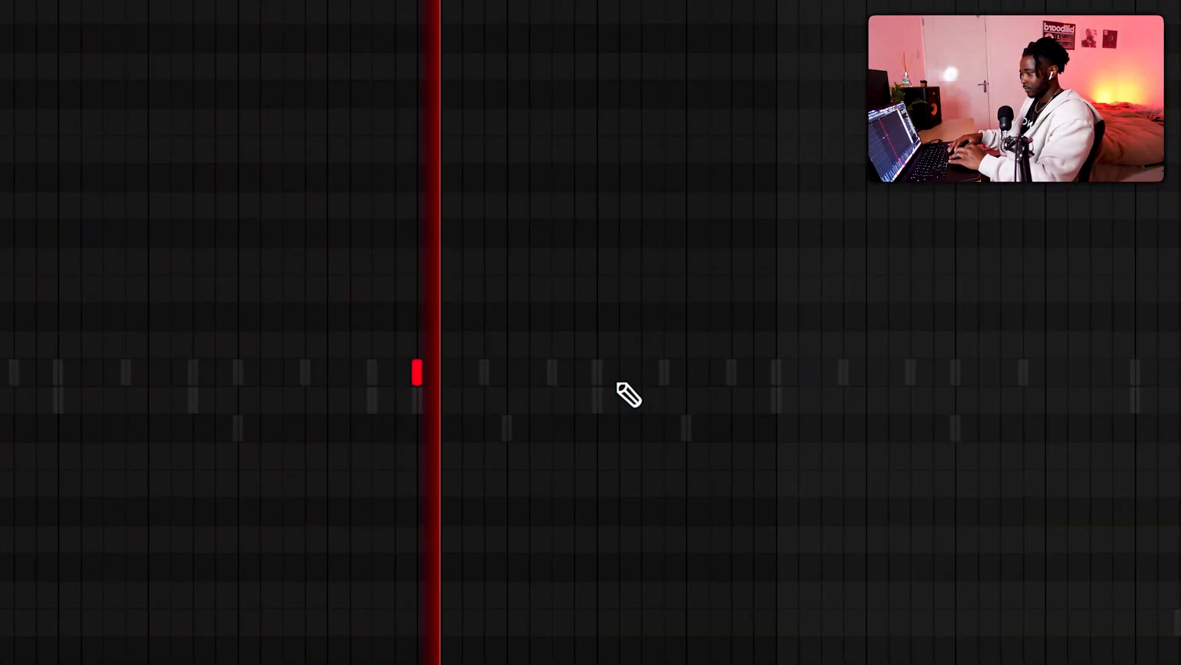
left_click(601, 371)
left_click(763, 372)
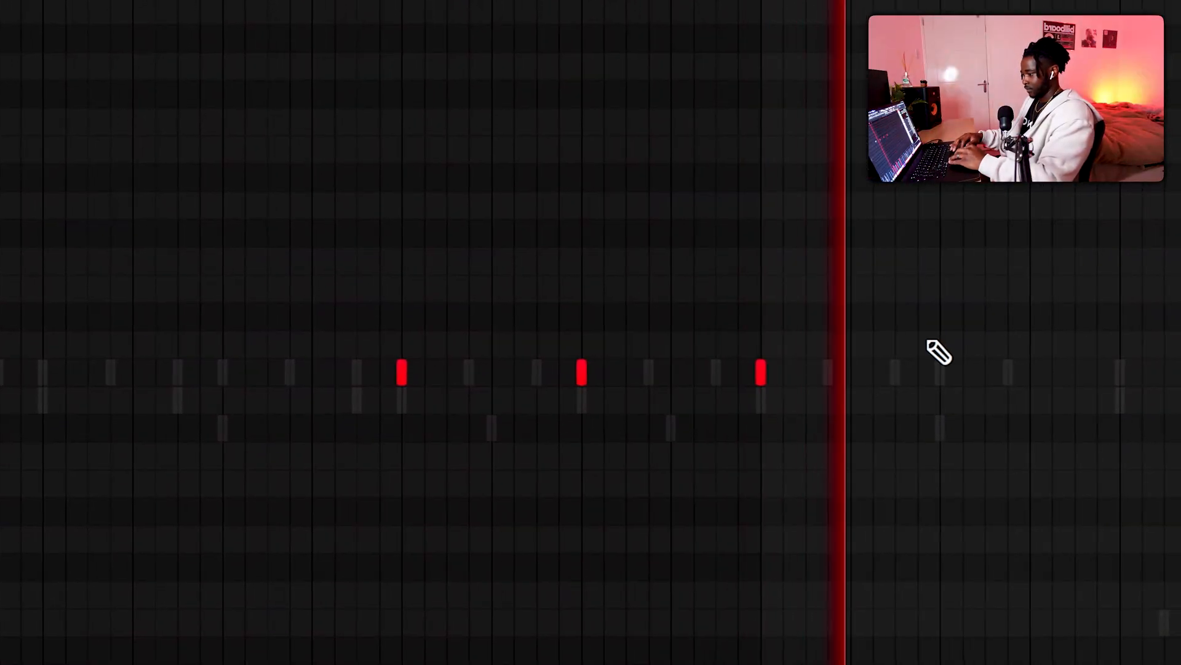
scroll(936, 351, "down", 3)
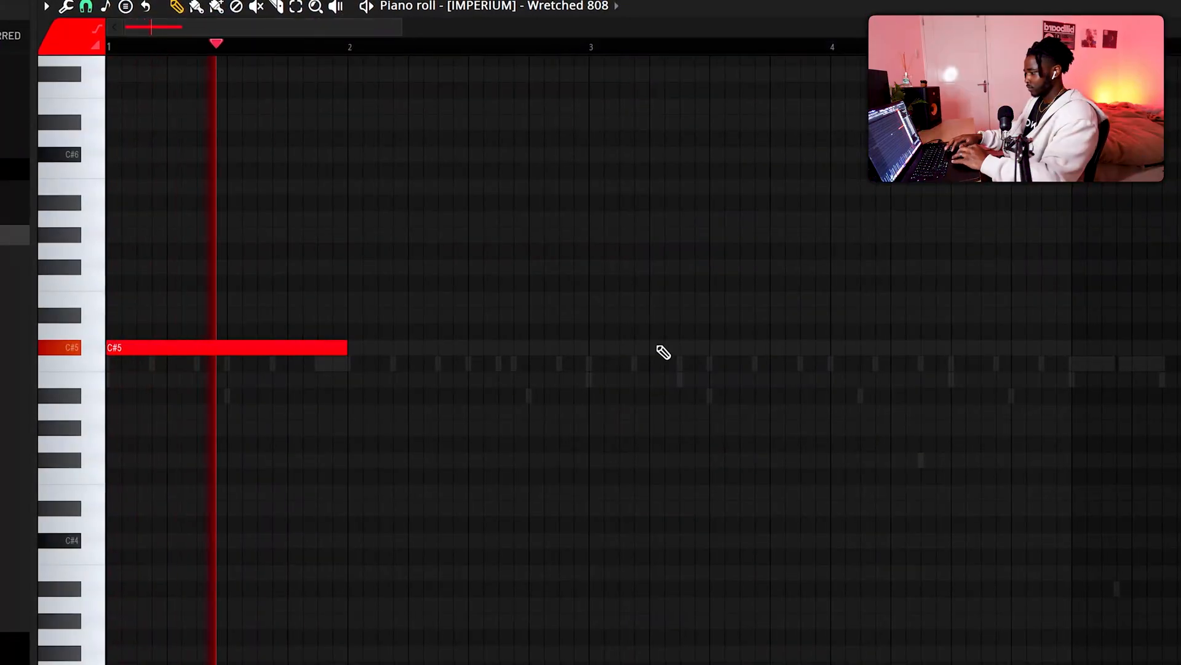
Step: Add short C#5 notes to the Wretched 808 line in the second half of bar 4, leading into the long bar 5 note
scroll(791, 279, "down", 1)
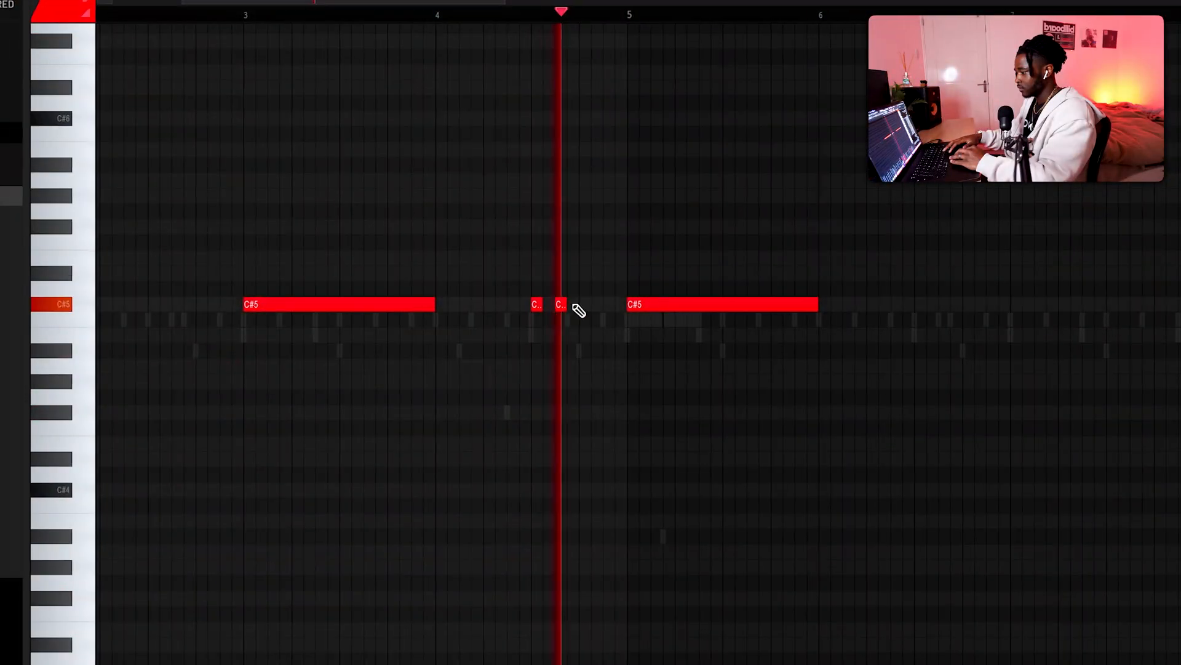
left_click(581, 304)
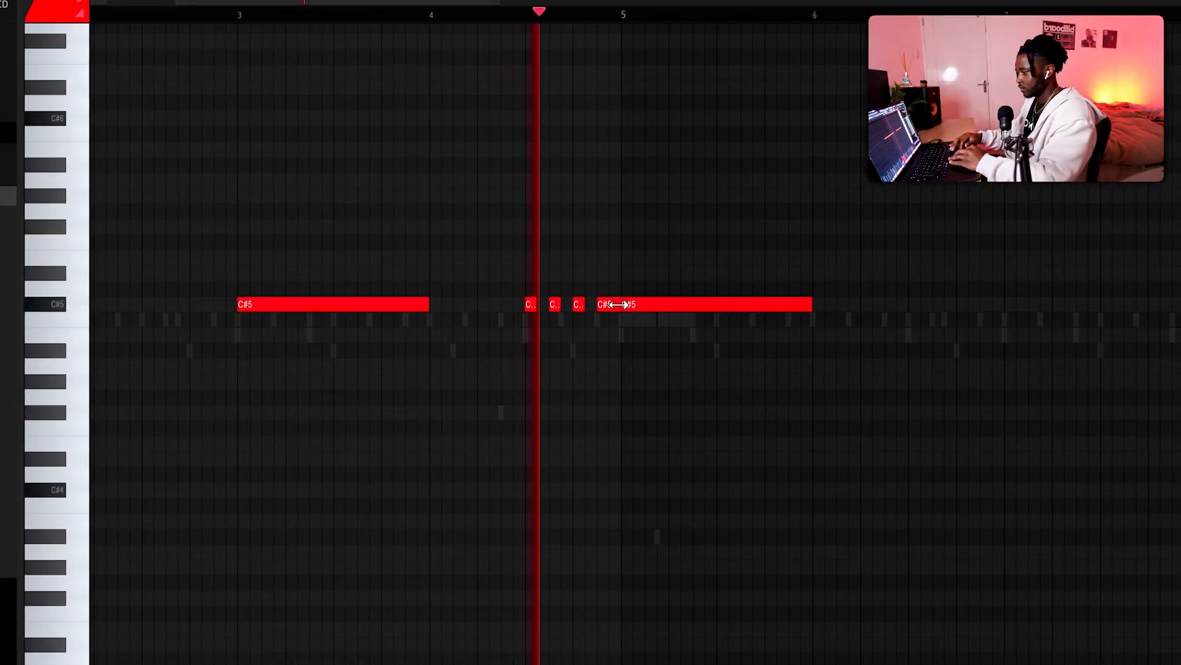
scroll(859, 334, "down", 3)
scroll(857, 334, "up", 1)
scroll(857, 334, "right", 3)
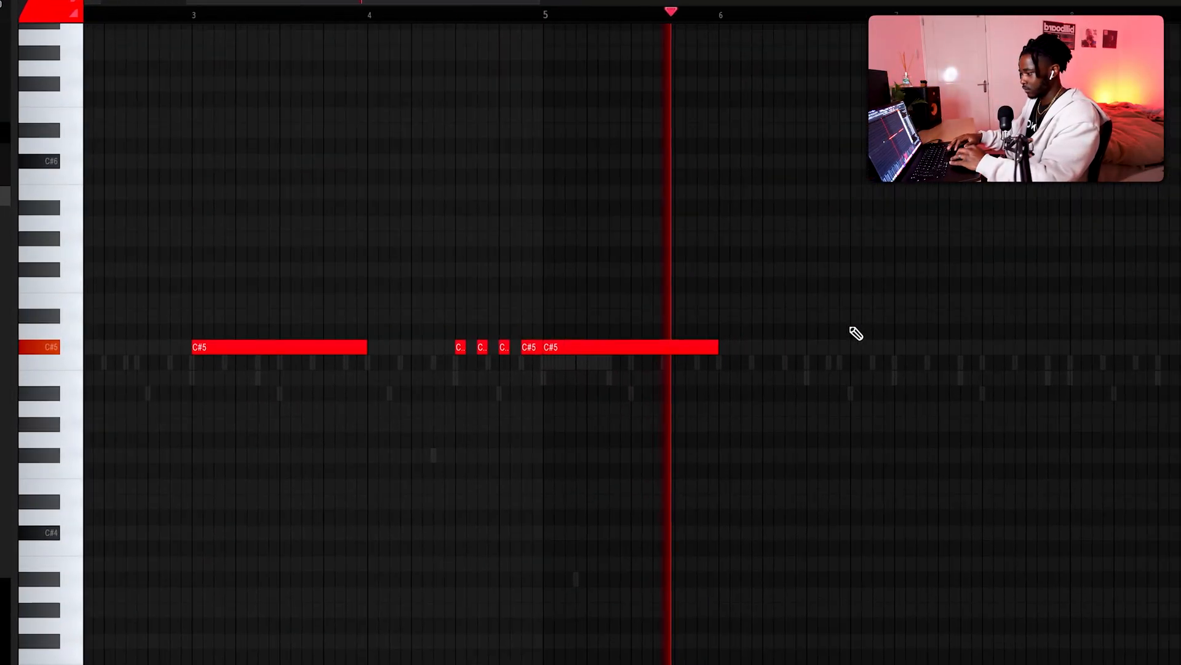
scroll(536, 344, "right", 3)
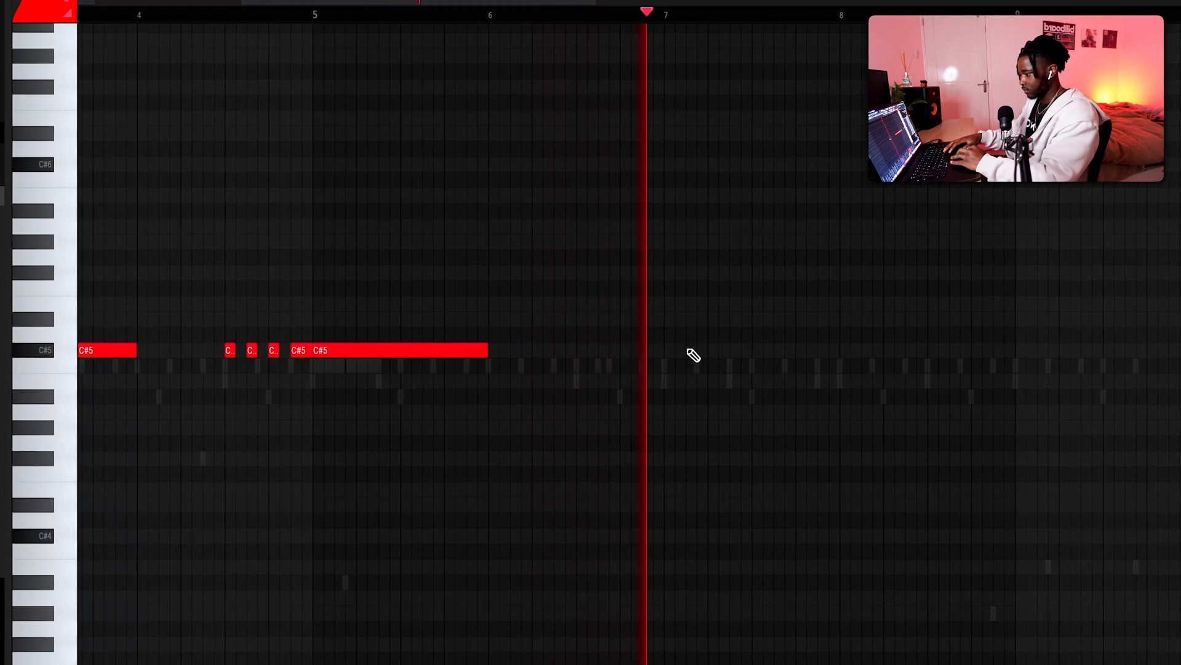
left_click_drag(694, 355, 838, 365)
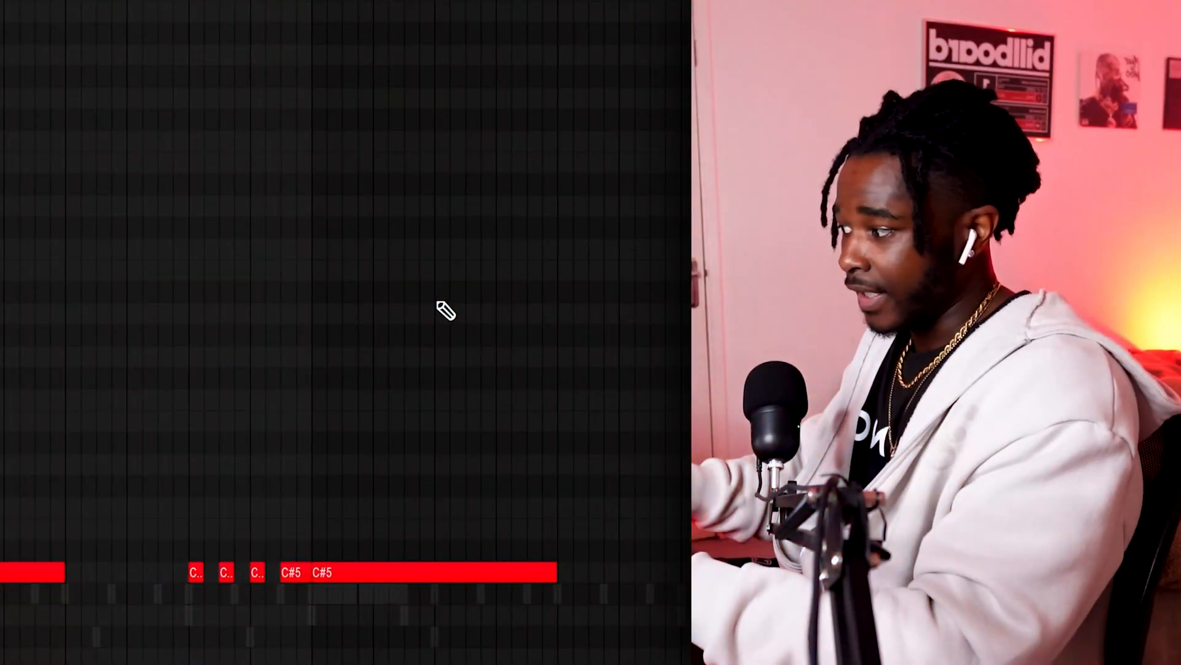
Step: Add a slide note two octaves above C#5 at the start of bar 5, followed by a slide back on C#5
left_click(311, 57)
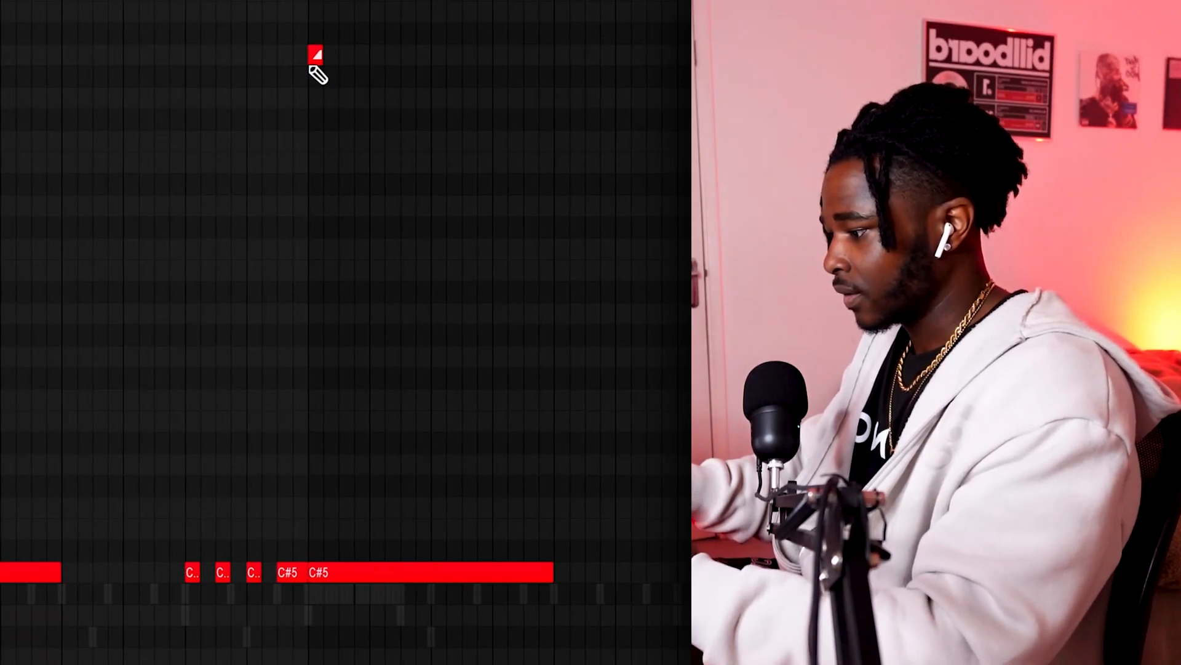
left_click_drag(343, 592, 333, 571)
scroll(453, 577, "up", 2)
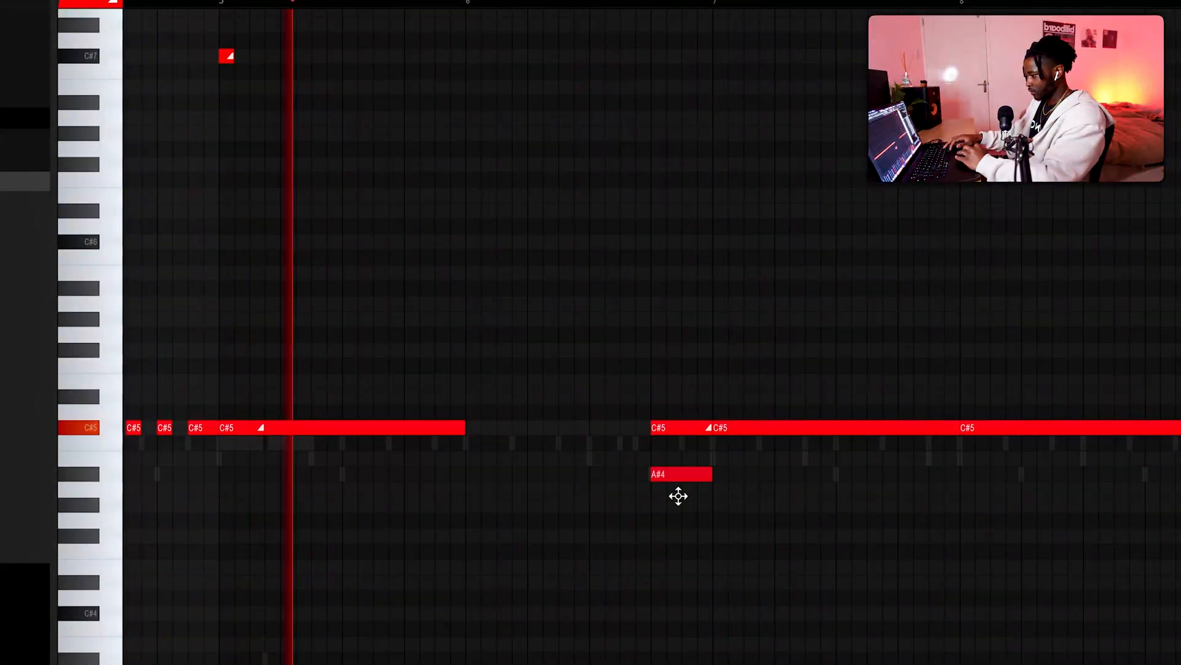
left_click_drag(677, 496, 675, 612)
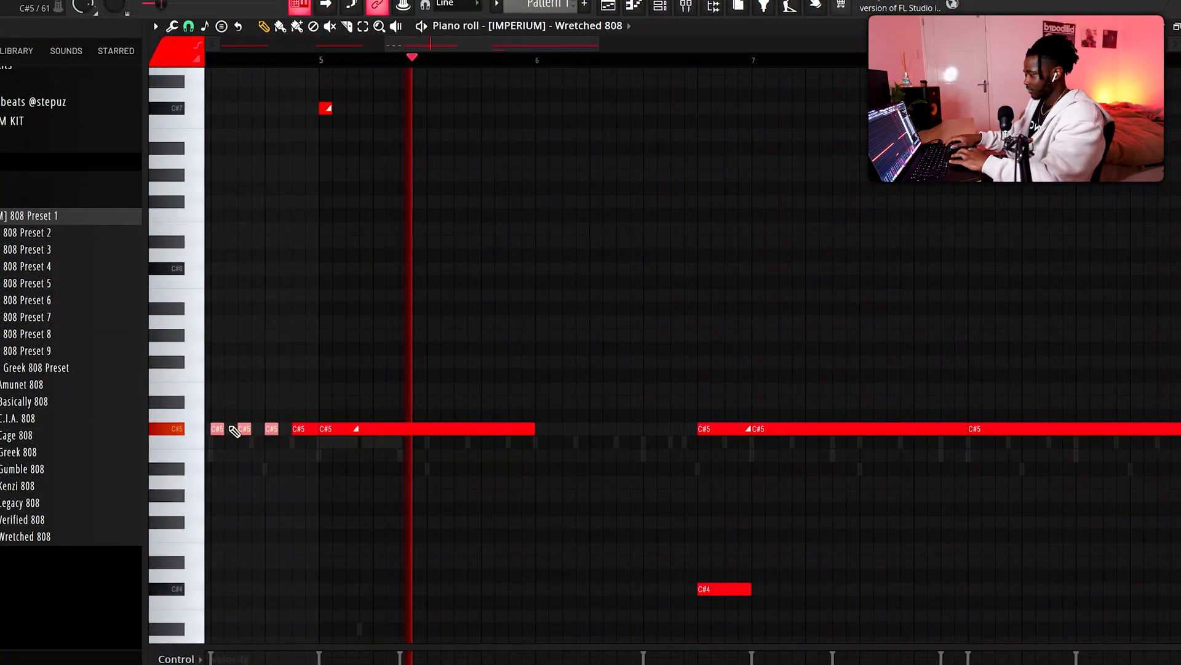
Step: Place four short A5 808 notes in bar 6 and pan them alternately to opposite extremes
left_click_drag(235, 430, 611, 324)
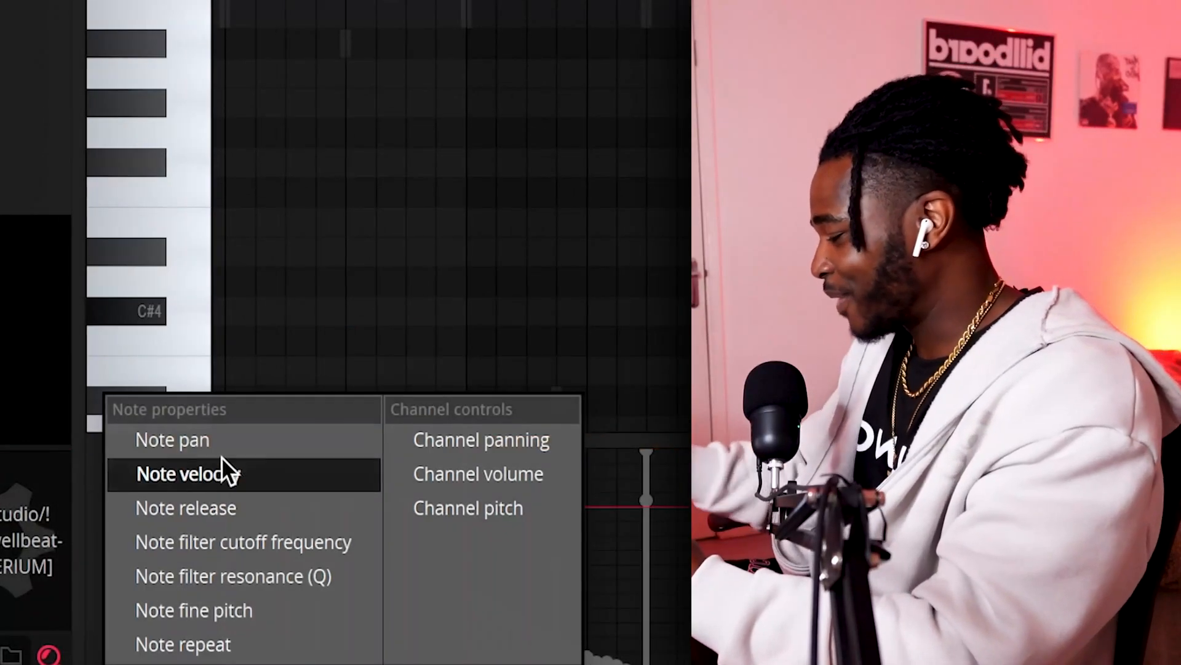
left_click(190, 441)
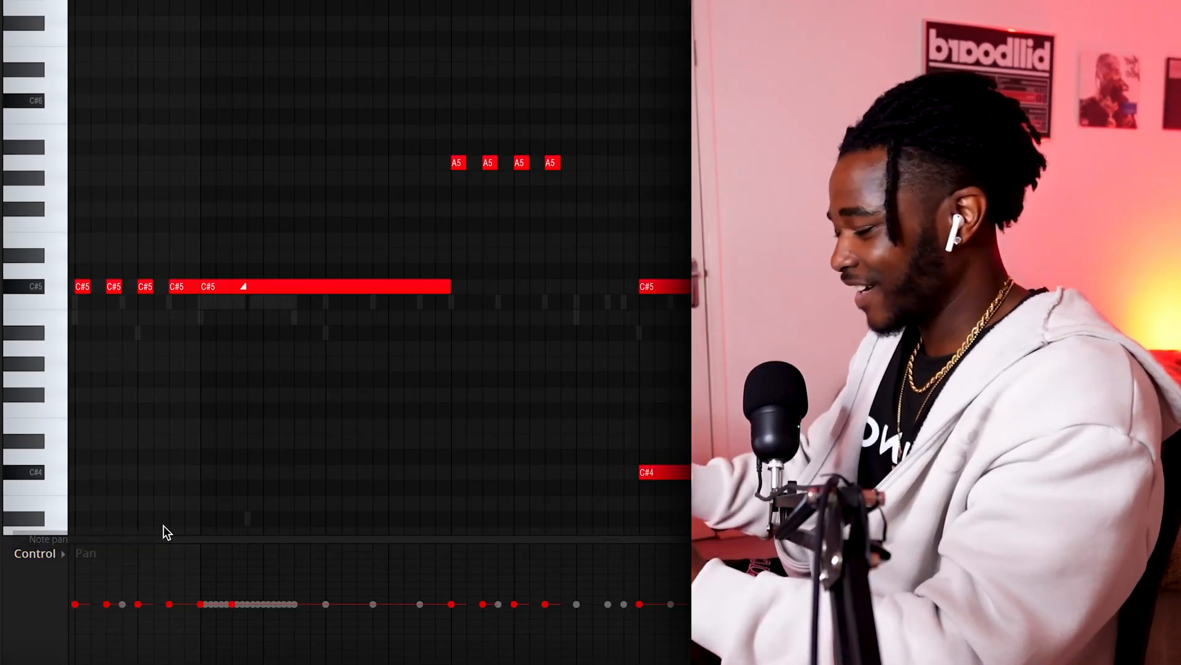
left_click_drag(452, 561, 453, 544)
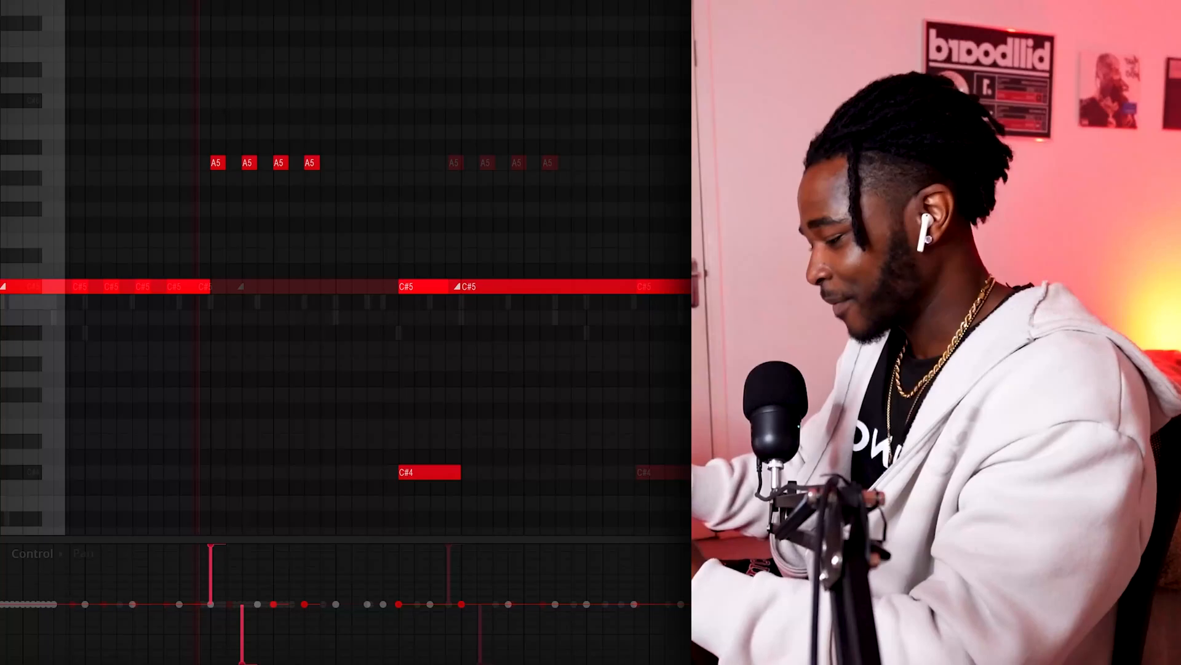
left_click_drag(264, 573, 265, 544)
left_click_drag(308, 616, 299, 663)
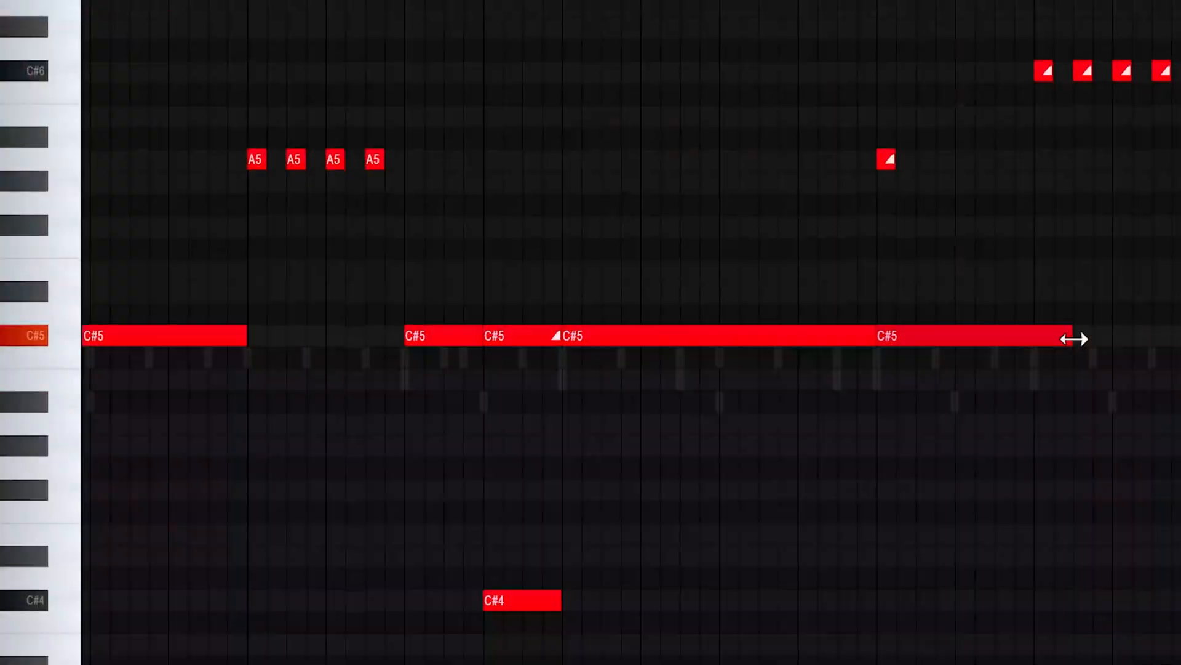
Step: Shorten the last C#5 808 note and duplicate it into four short notes filling the second half of bar 8
mouse_move(1074, 338)
left_mouse_down()
mouse_move(1034, 338)
mouse_move(1054, 335)
left_mouse_up()
left_click(1051, 336)
left_click_drag(1160, 335, 1014, 330)
key("ctrl+b")
key("ctrl+b")
key("ctrl+b")
key("ctrl+b")
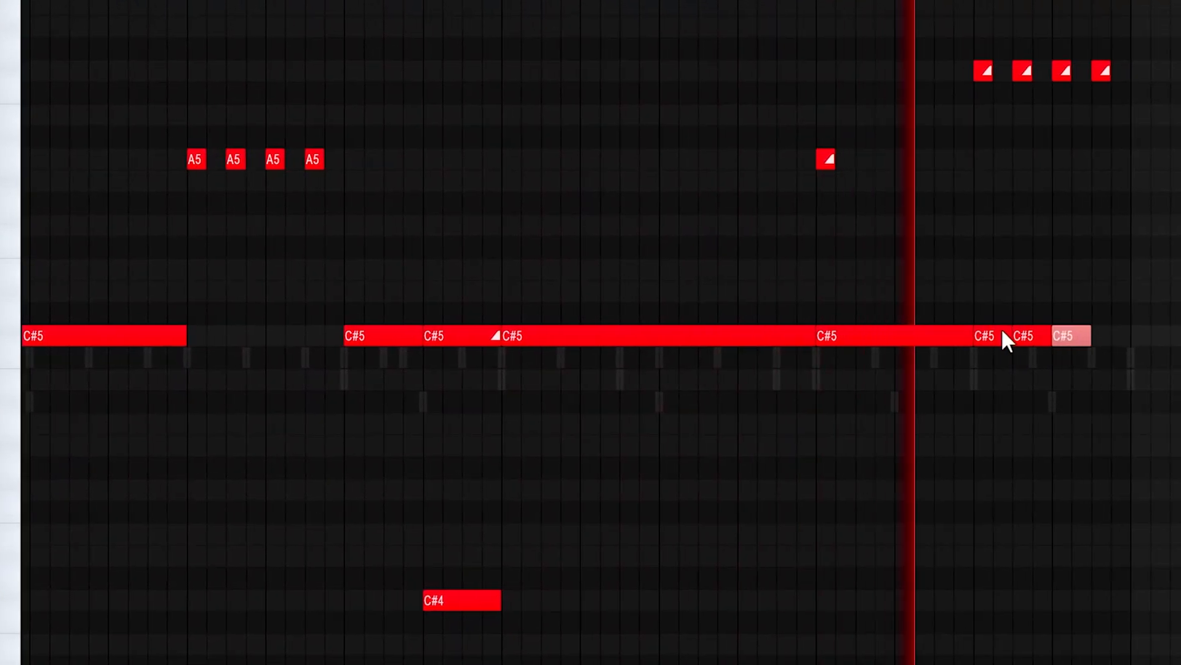
right_click(1149, 336)
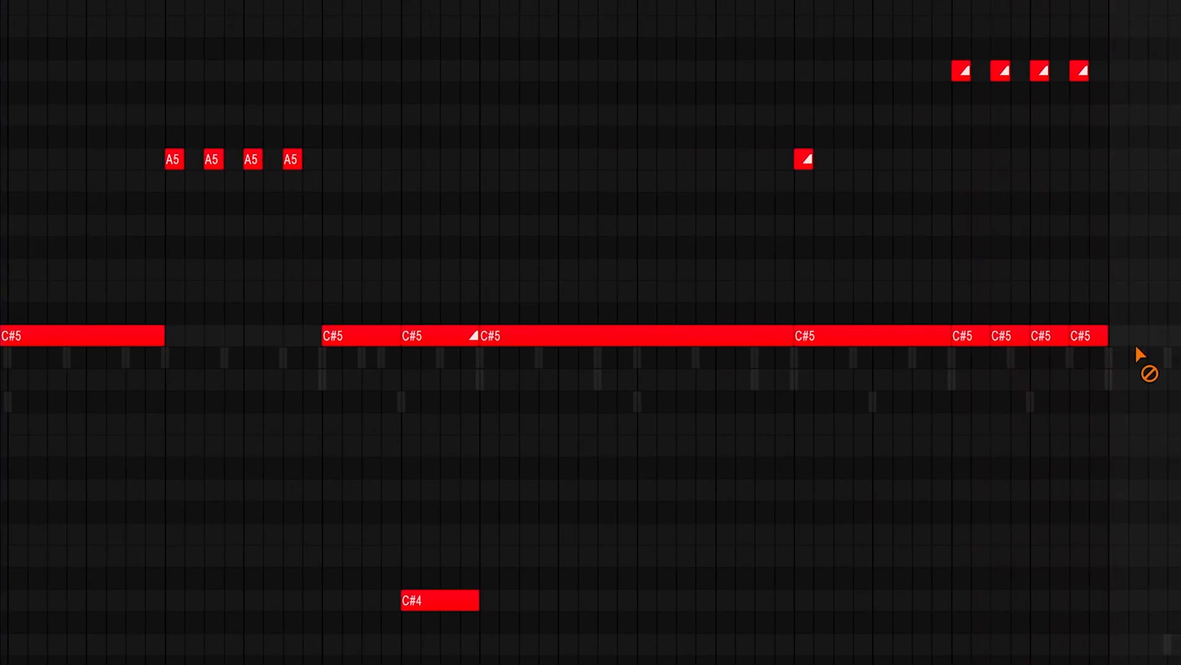
Step: Transpose the four slide notes above the end of bar 8 up one octave
scroll(1161, 87, "up", 1)
left_click_drag(1150, 48, 739, 114)
key("ctrl+Up")
Step: Place C5 hits of the PERC - African Signature sample in bar 10
scroll(988, 106, "down", 2)
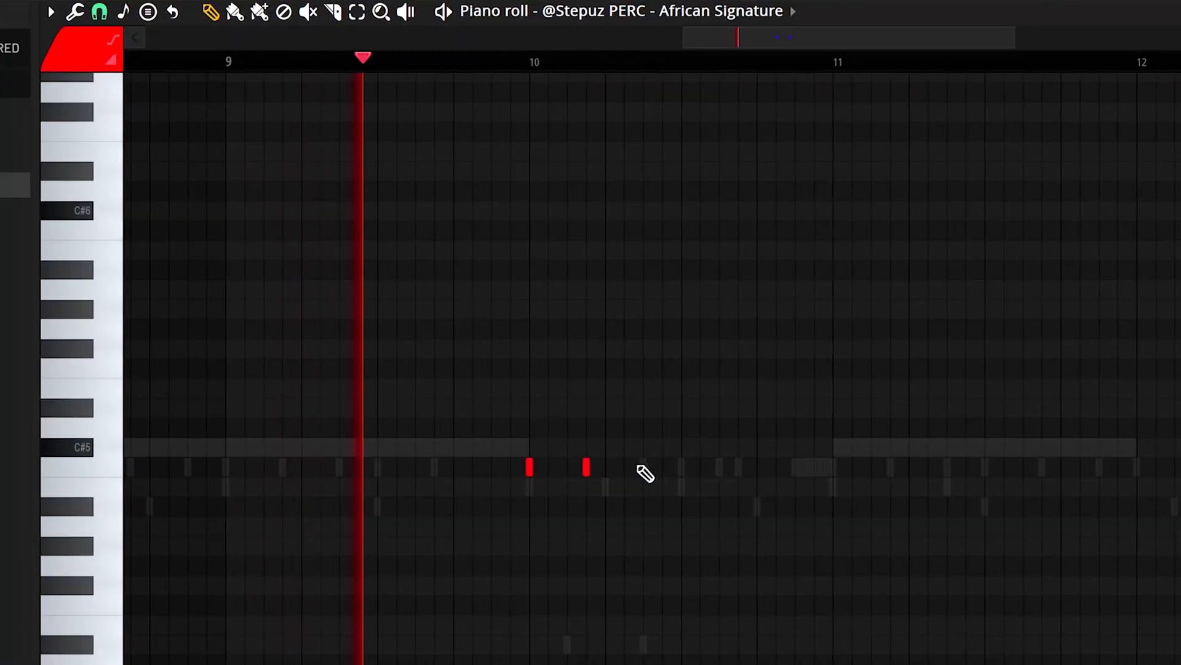
left_click(719, 464)
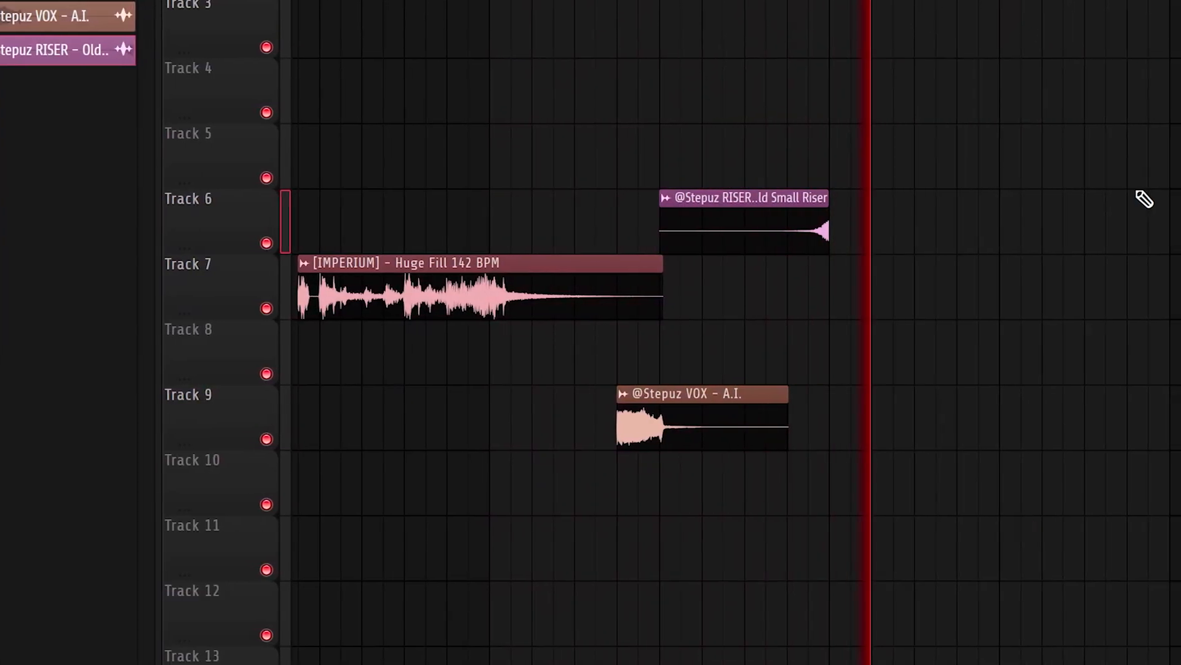
Step: Slice the intro melody clip on Track 1 before bar 9, delete the remainder and extend the clip's end to bar 9
scroll(1142, 198, "down", 2)
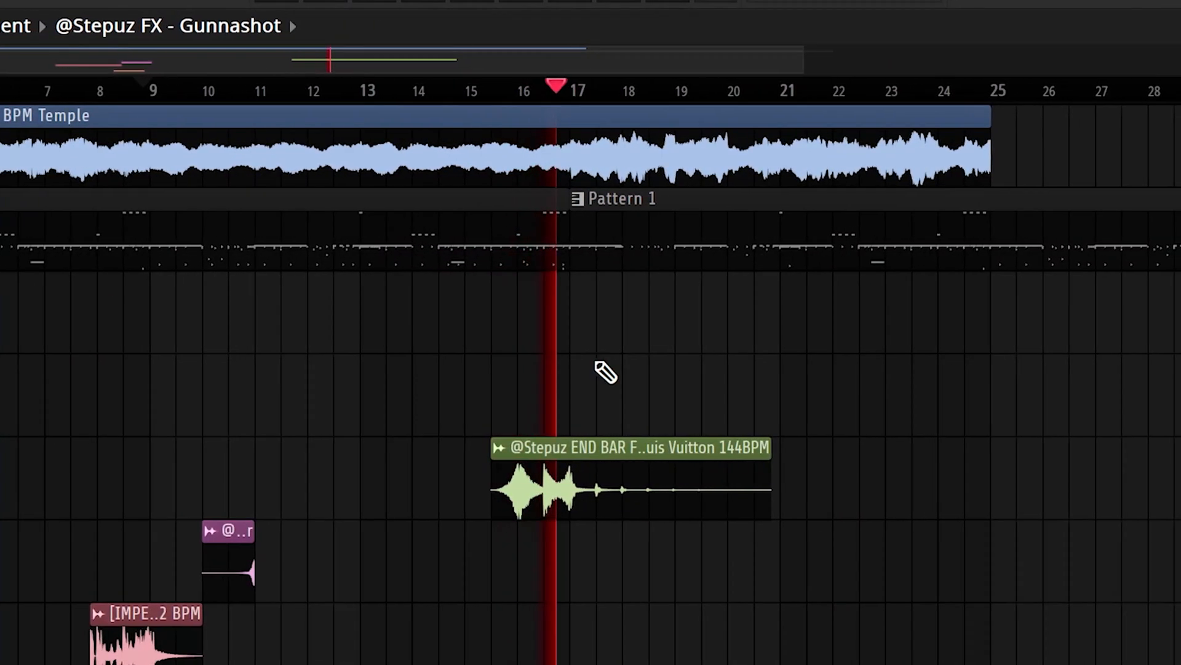
scroll(606, 372, "down", 3)
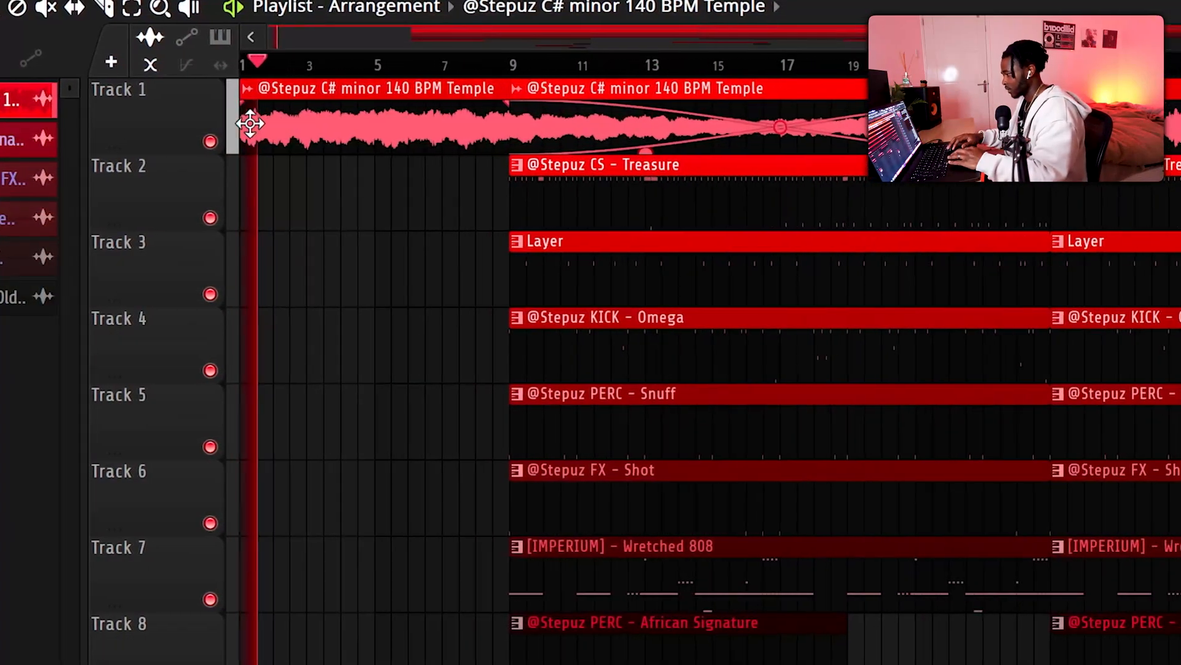
left_click(105, 8)
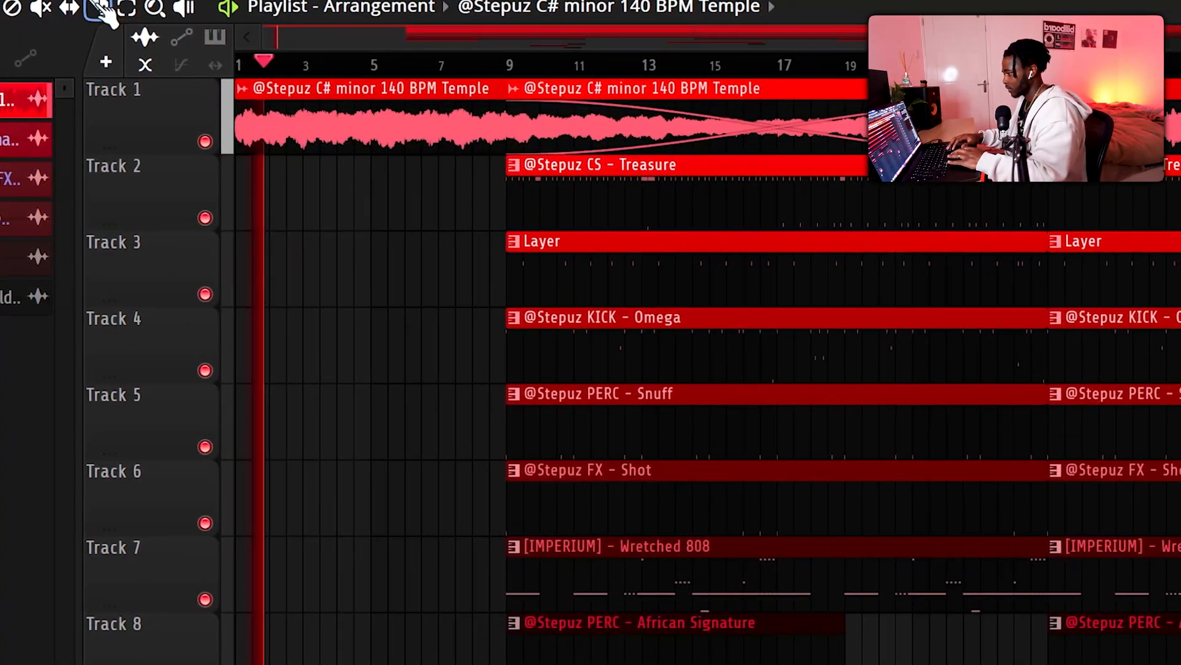
left_click_drag(460, 189, 460, 80)
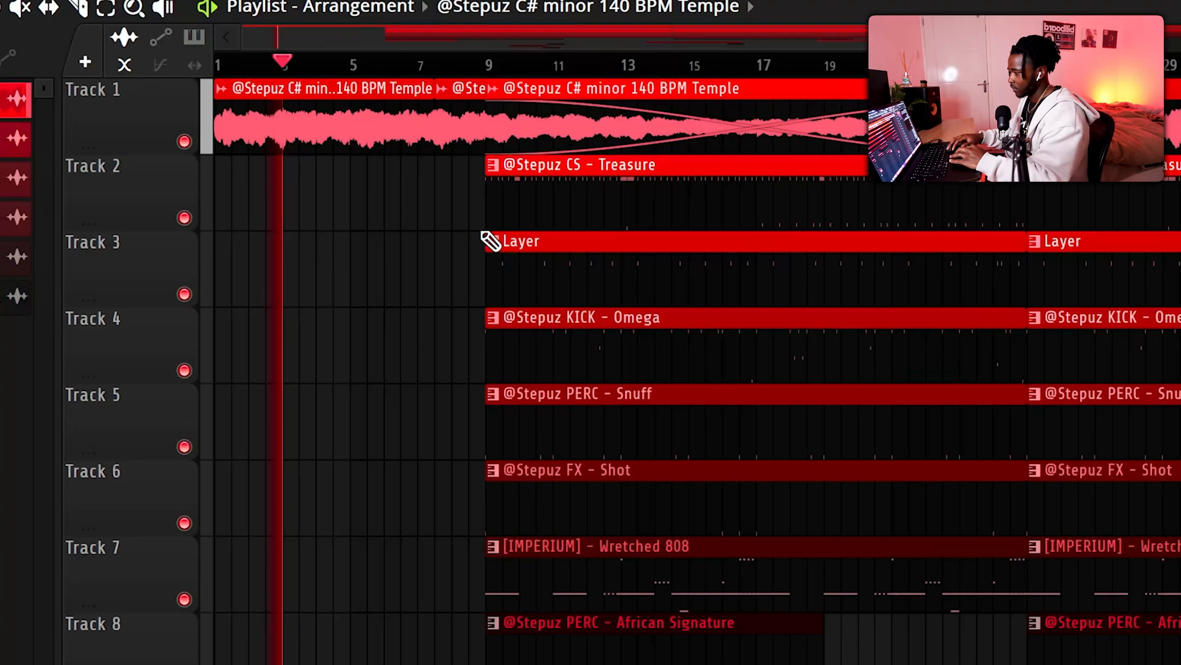
right_click(465, 139)
left_click_drag(415, 85, 468, 86)
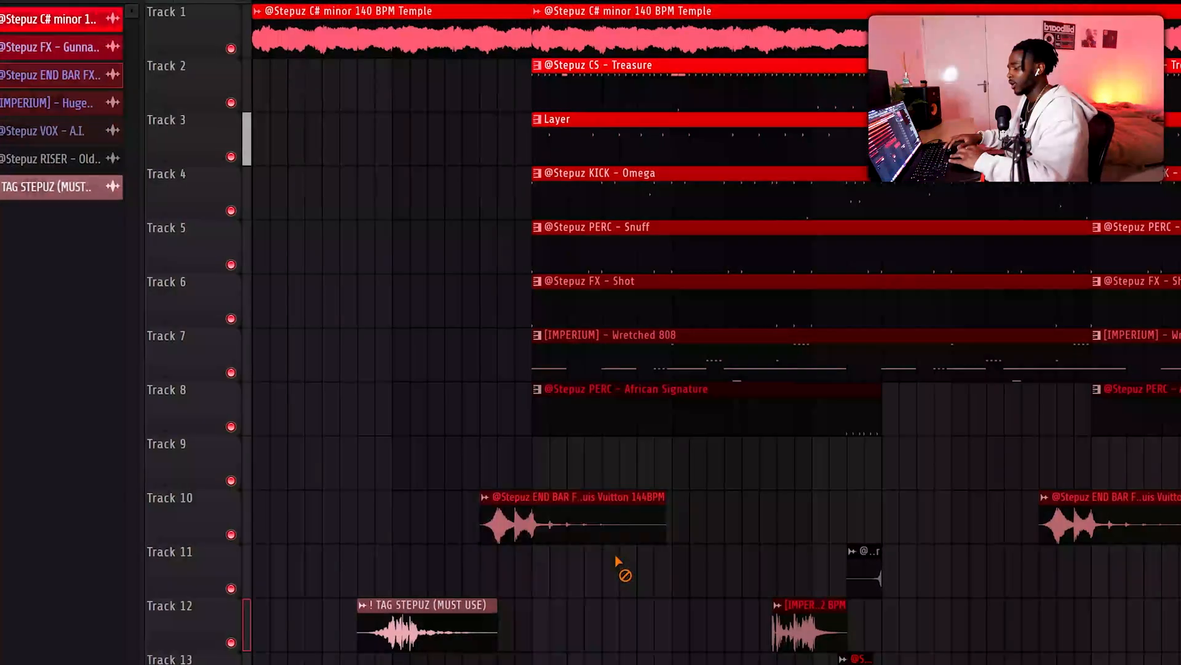
Step: Delete the Gunnashot clip at bar 9 on Track 9 and restore the African Signature clip on Track 8
right_click(594, 526)
right_click(552, 412)
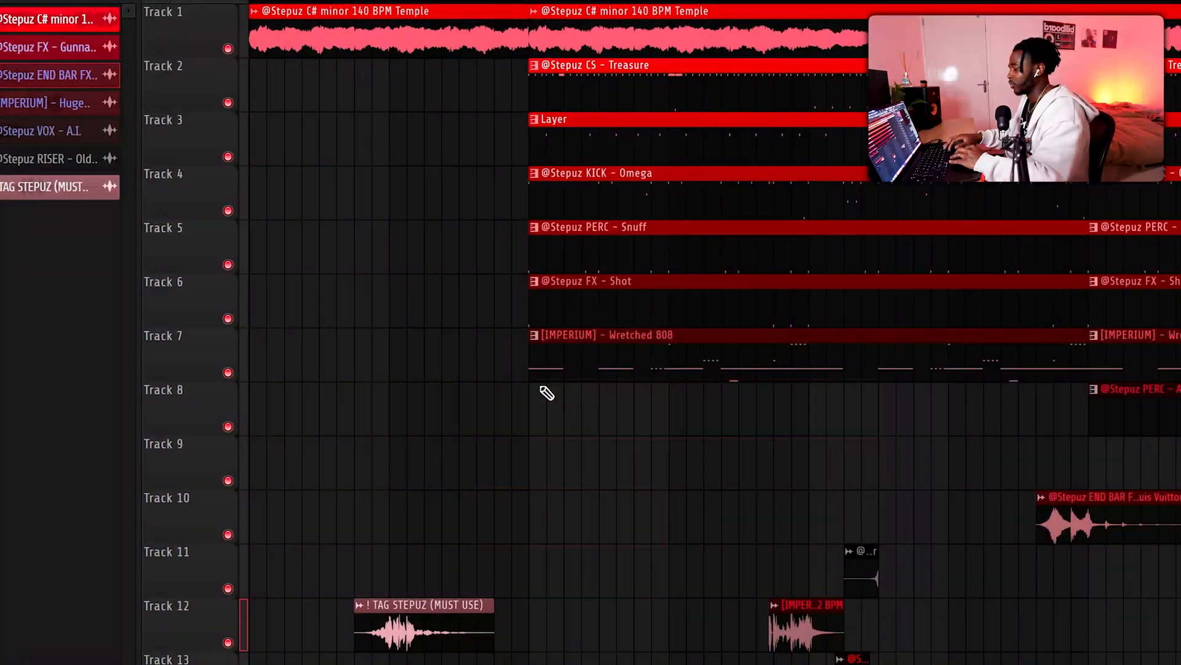
key("ctrl+z")
right_click(563, 526)
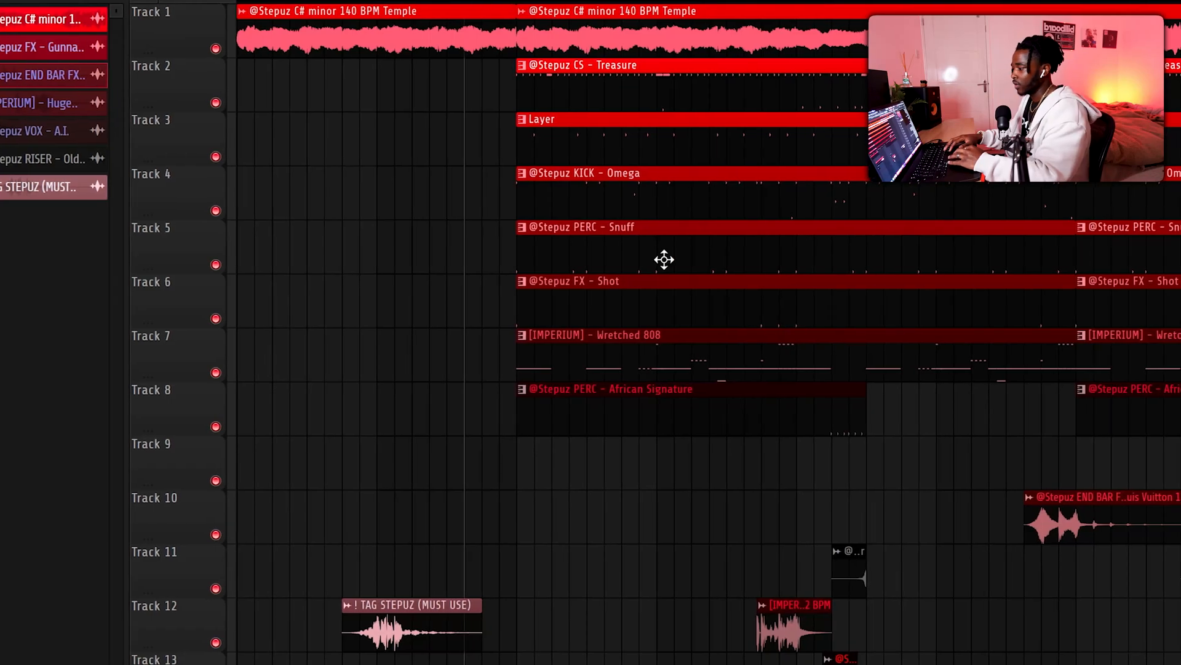
Step: Play the transition and cut the KICK - Omega and CS - Treasure clips around the middle of bar 24, leaving gaps before bar 25
scroll(679, 474, "up", 3)
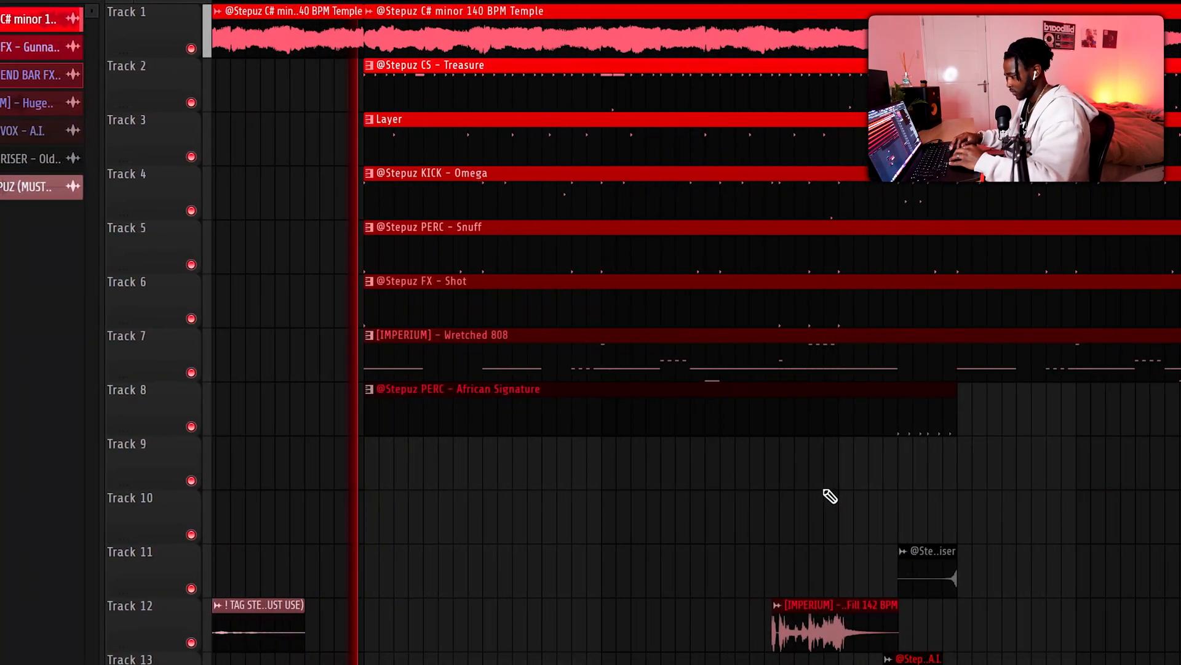
scroll(773, 428, "down", 3)
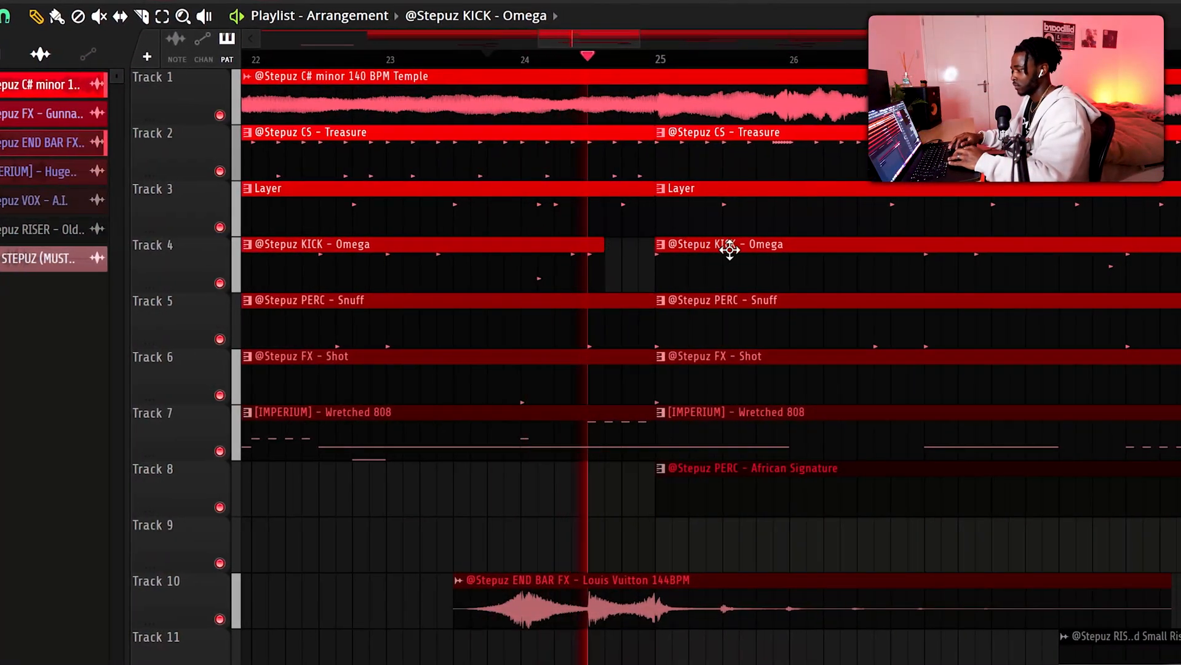
scroll(684, 197, "down", 3)
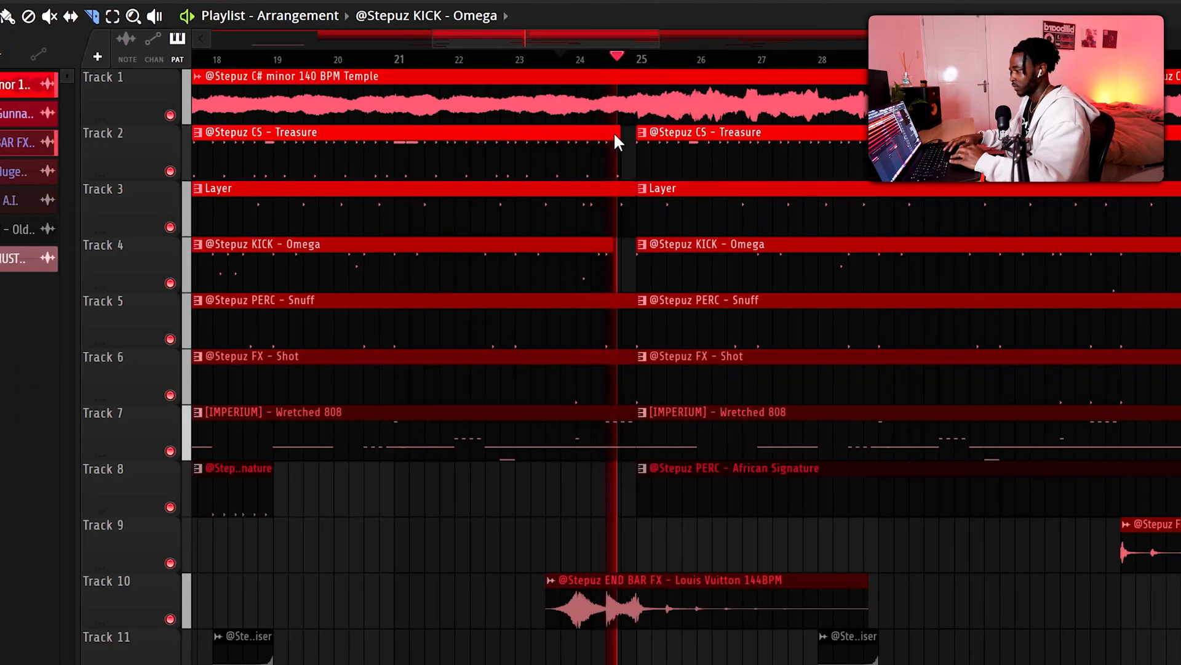
key("space")
key("space")
left_click_drag(605, 177, 606, 120)
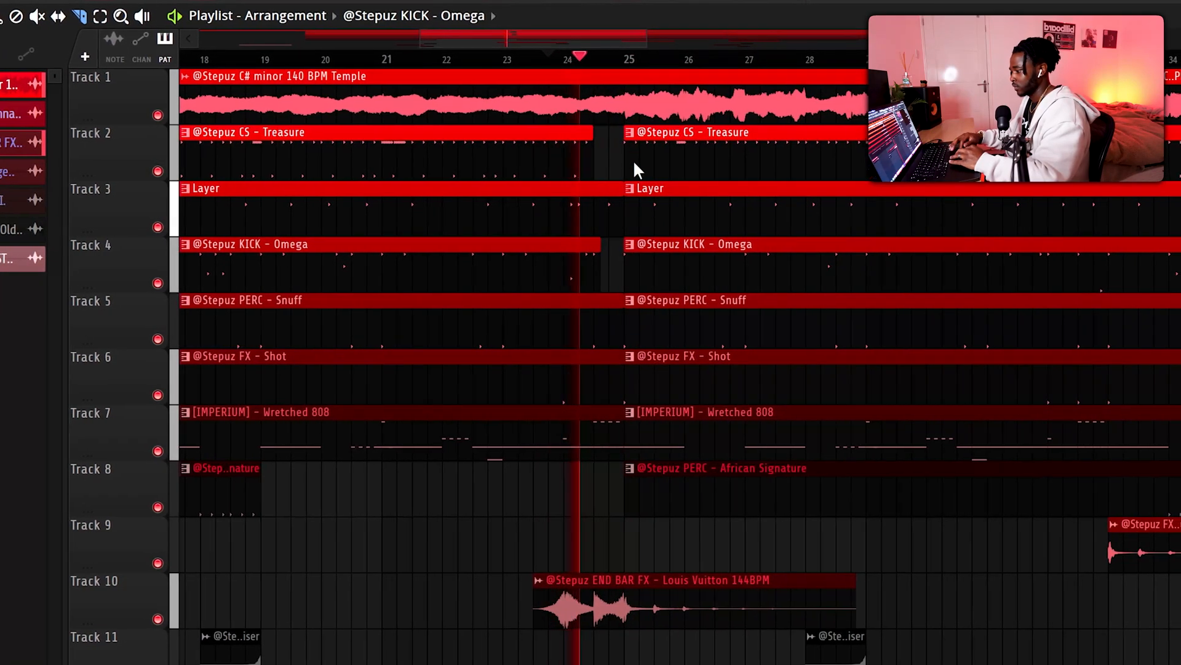
scroll(632, 160, "up", 3)
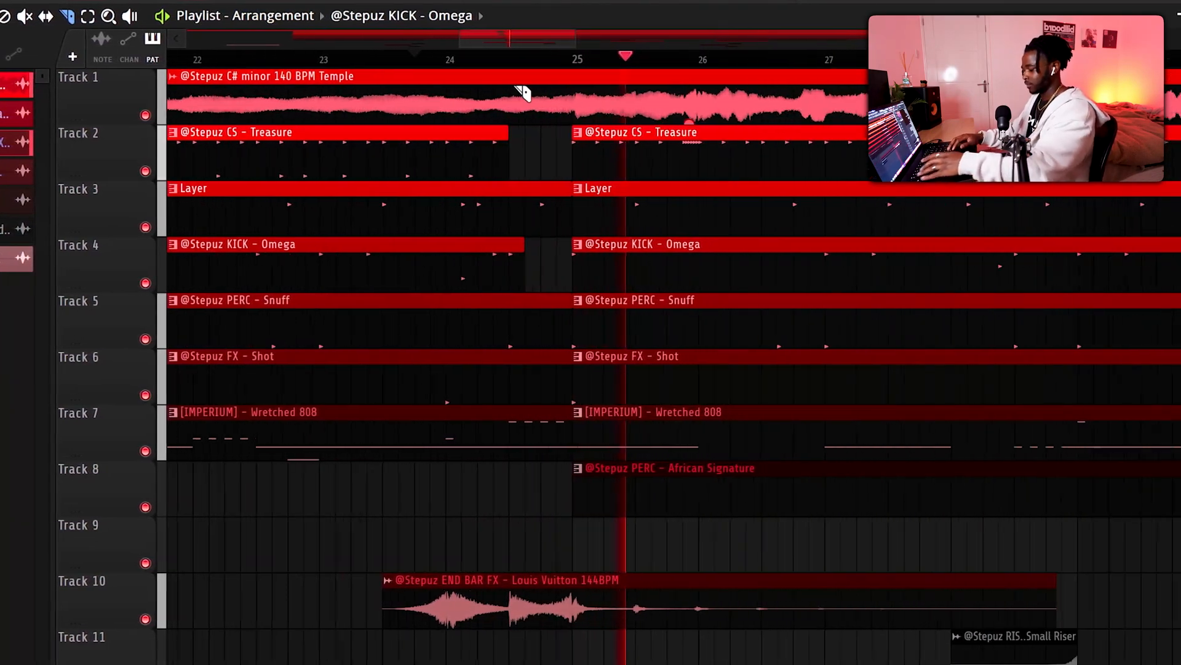